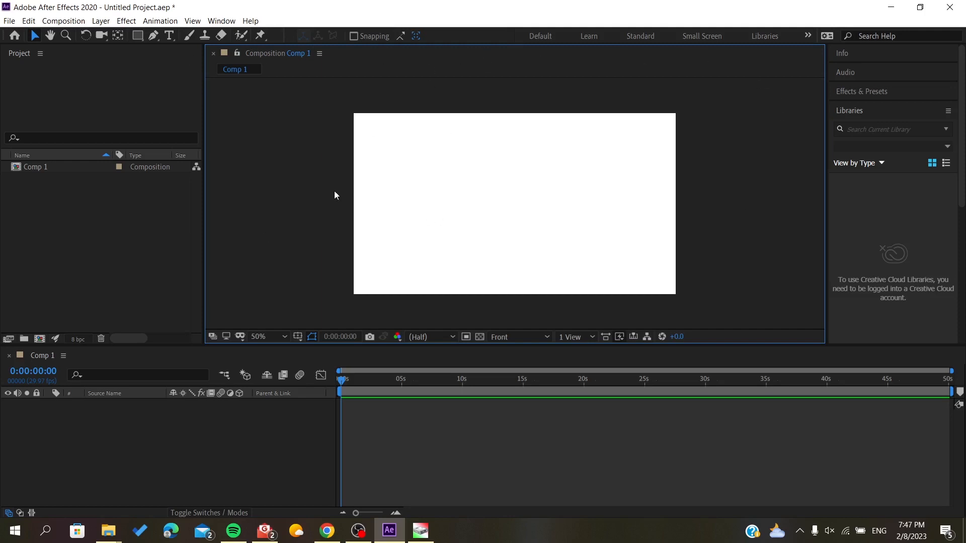
Add a two-node camera named Camera 1 with the default settings to Comp 1, keeping the 2D-layer warning at once per session.
{"action": "left_click", "coordinate": [378, 442]}
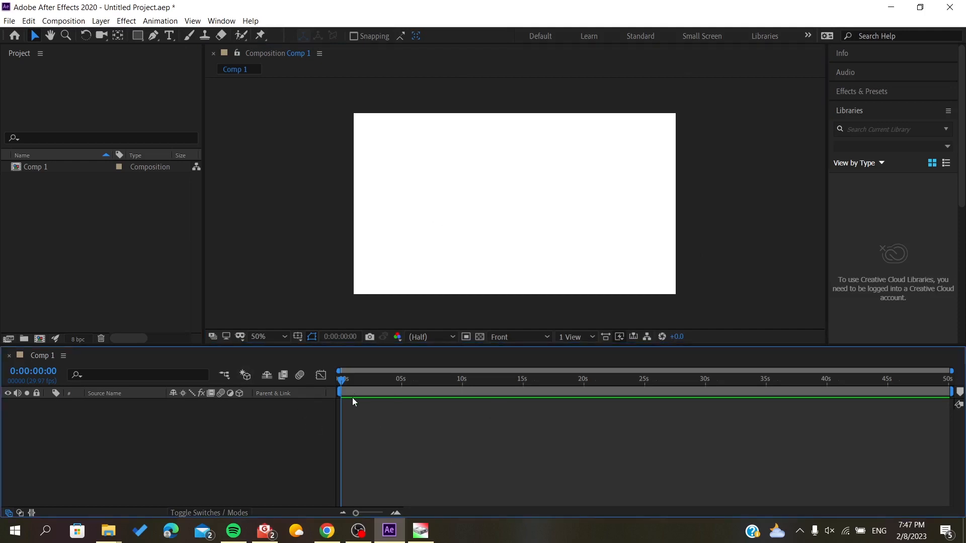
{"action": "right_click", "coordinate": [161, 431]}
{"action": "mouse_move", "coordinate": [199, 314]}
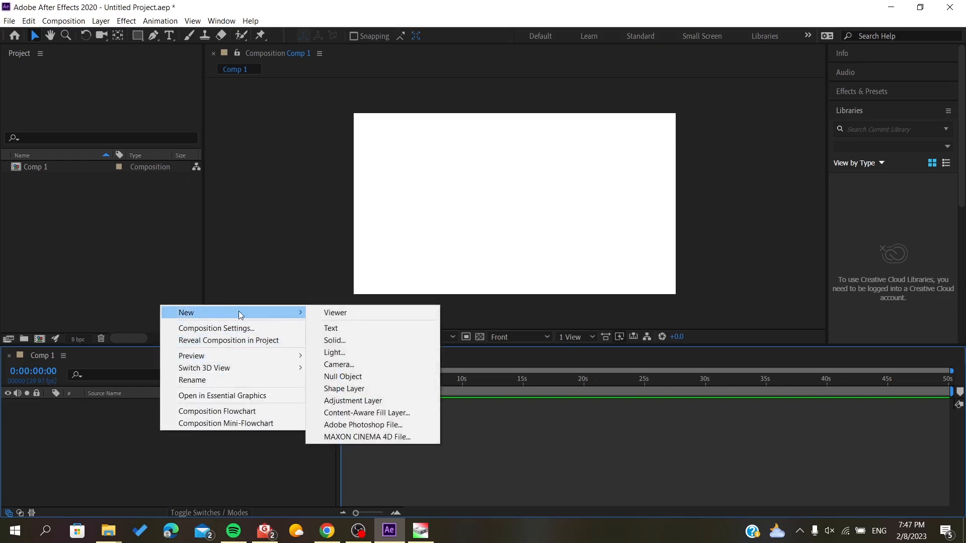
{"action": "left_click", "coordinate": [340, 370]}
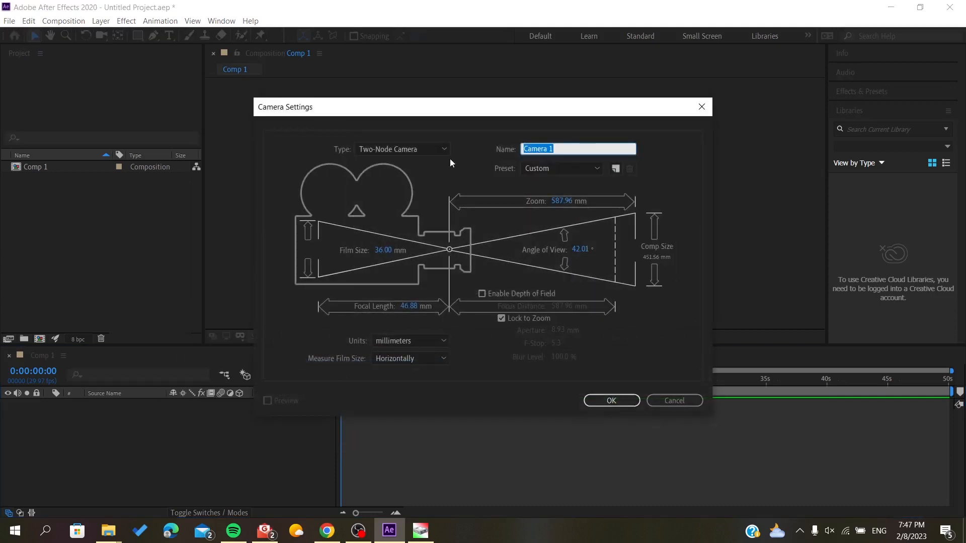
{"action": "left_click", "coordinate": [597, 402]}
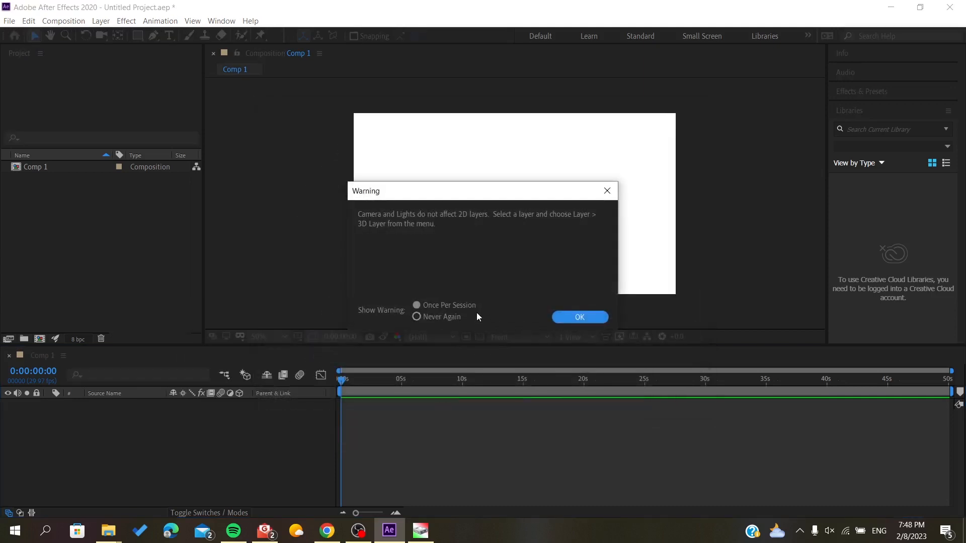
{"action": "left_click", "coordinate": [445, 306]}
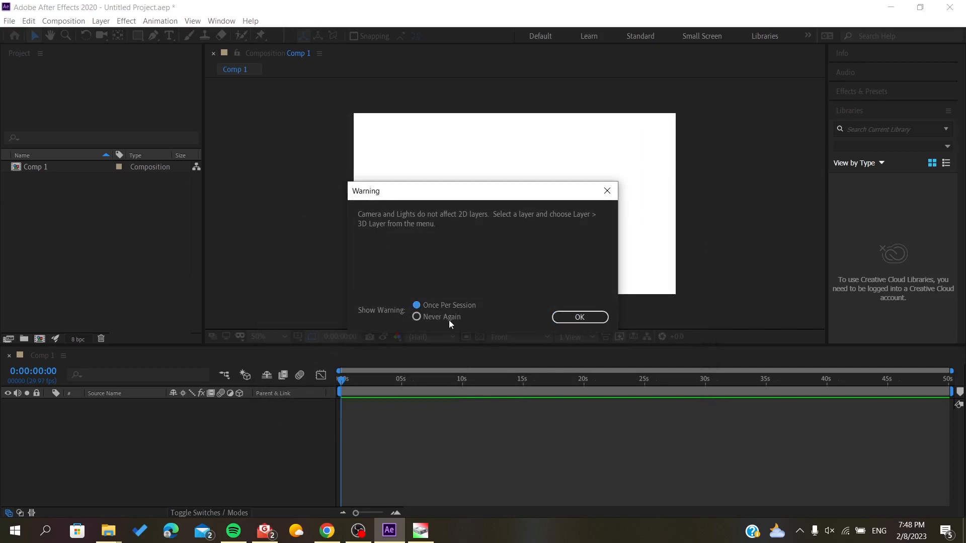
{"action": "left_click", "coordinate": [587, 321]}
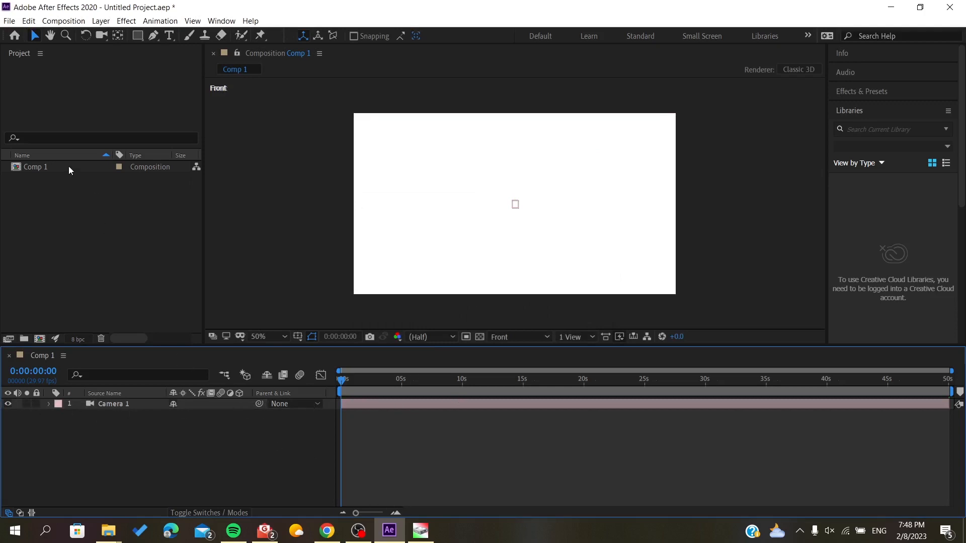
Bring the seascape PNG "2-Do yo...the tide - Copy.png" from the desktop into the composition and scale it down slightly.
{"action": "left_click", "coordinate": [965, 535]}
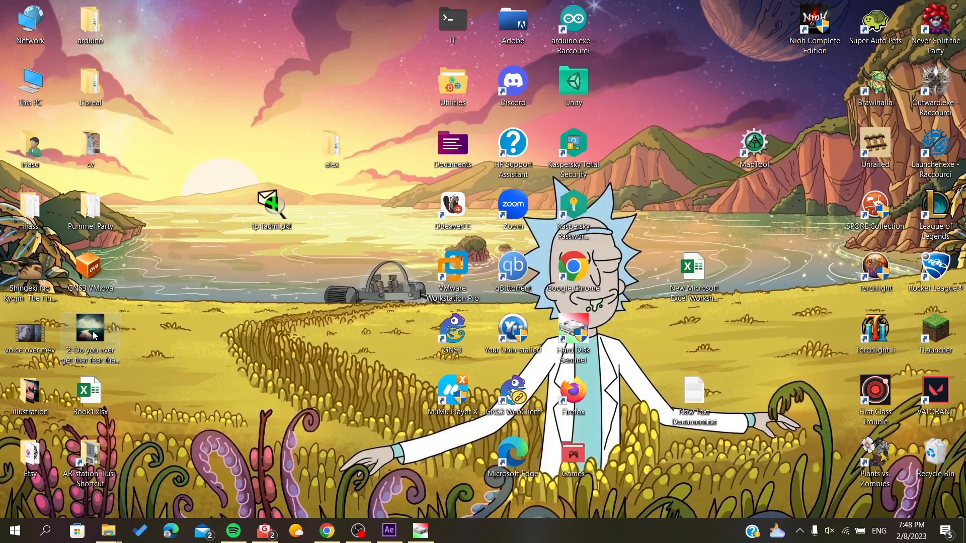
{"action": "left_click_drag", "start_coordinate": [94, 336], "coordinate": [420, 226]}
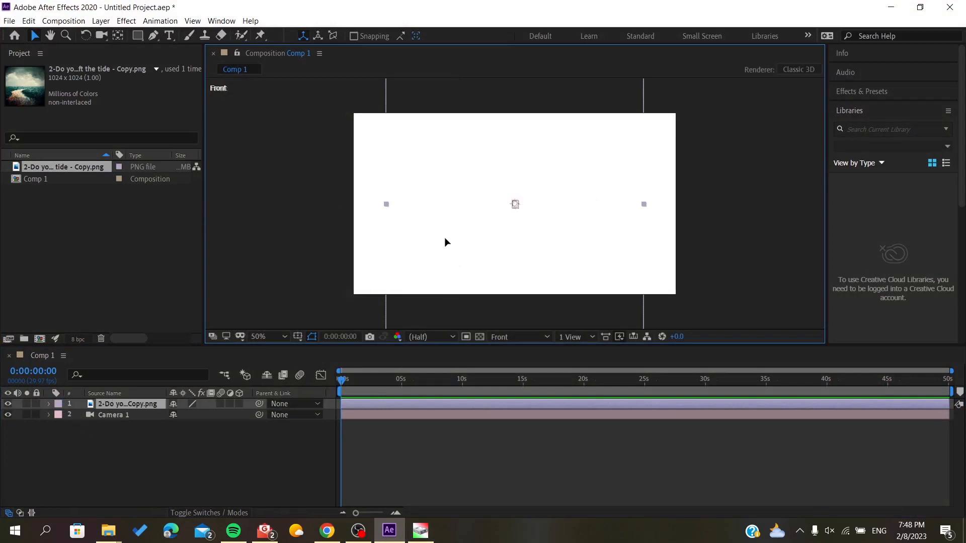
{"action": "mouse_move", "coordinate": [386, 206]}
{"action": "left_mouse_down"}
{"action": "mouse_move", "coordinate": [368, 208]}
{"action": "mouse_move", "coordinate": [392, 210]}
{"action": "left_mouse_up"}
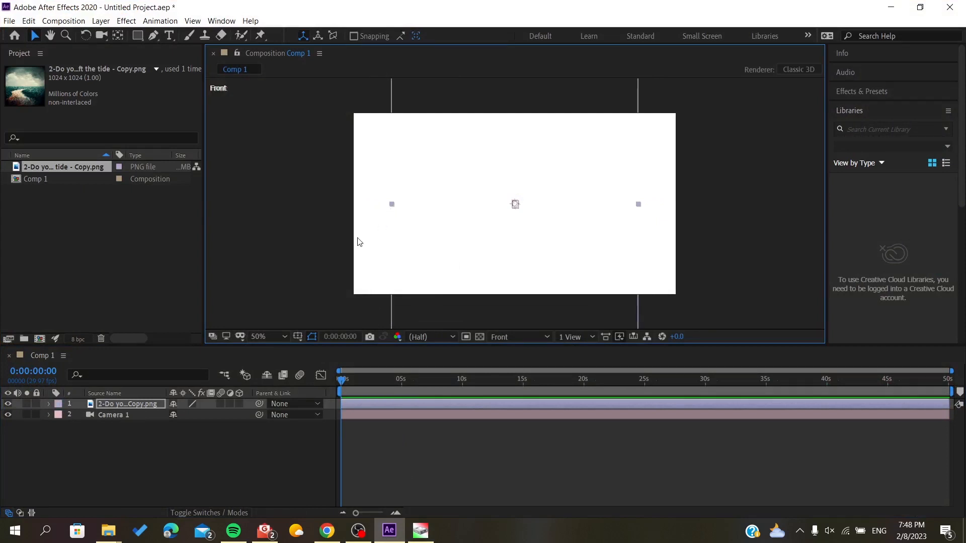
Turn the seascape image layer into a 3D layer.
{"action": "left_click", "coordinate": [229, 442]}
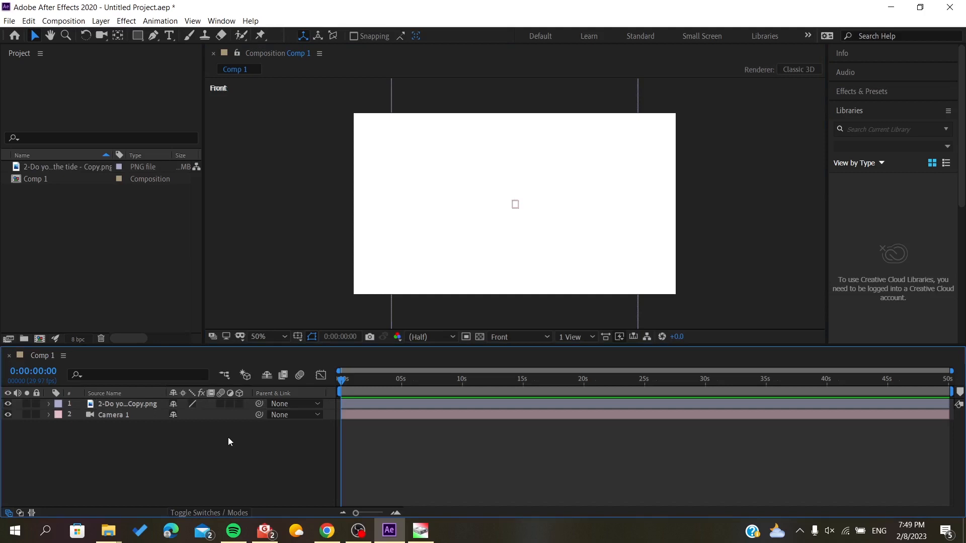
{"action": "left_click", "coordinate": [113, 405]}
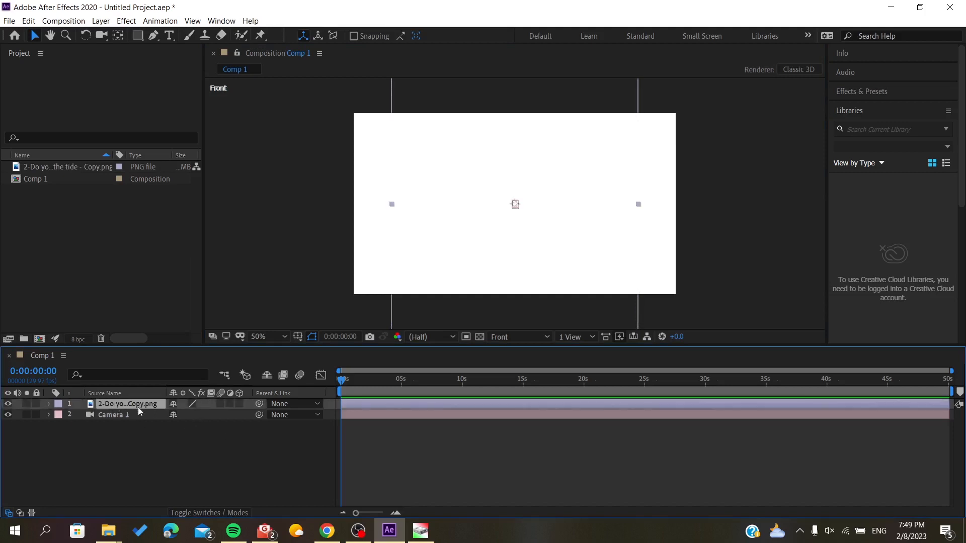
{"action": "left_click", "coordinate": [239, 404]}
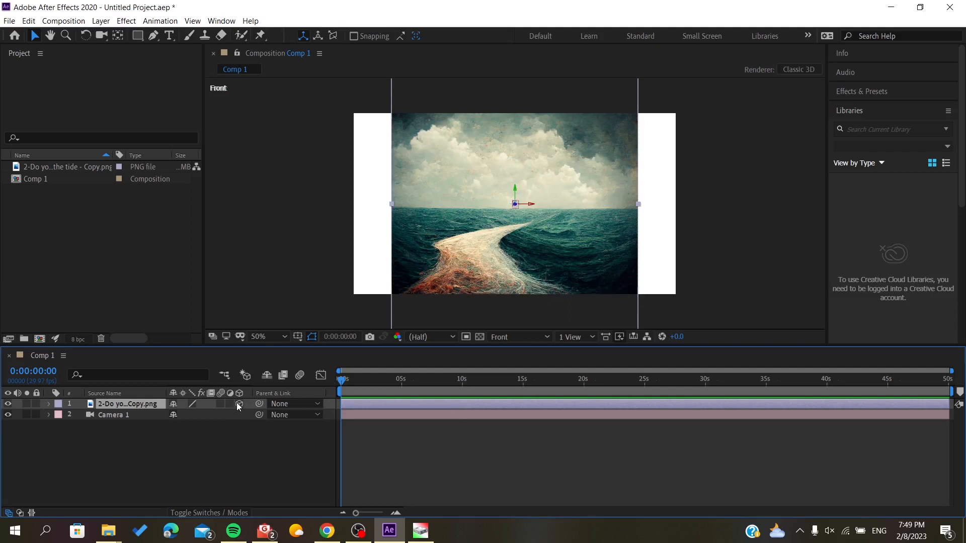
Resize and reposition the seascape image so it fills the composition frame, then deselect it.
{"action": "mouse_move", "coordinate": [392, 204]}
{"action": "left_mouse_down"}
{"action": "mouse_move", "coordinate": [358, 207]}
{"action": "mouse_move", "coordinate": [404, 206]}
{"action": "left_mouse_up"}
{"action": "left_click_drag", "start_coordinate": [466, 195], "coordinate": [456, 220]}
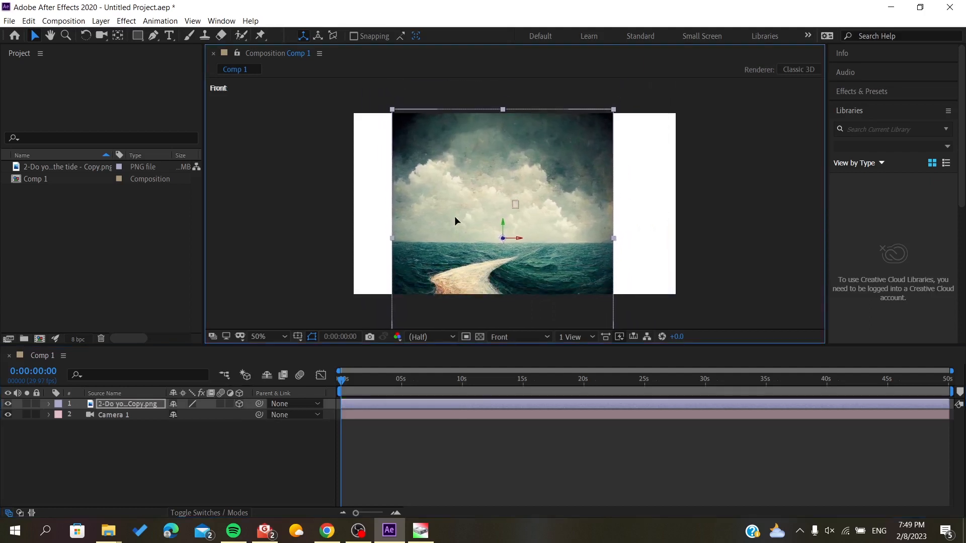
{"action": "left_click_drag", "start_coordinate": [391, 114], "coordinate": [364, 141]}
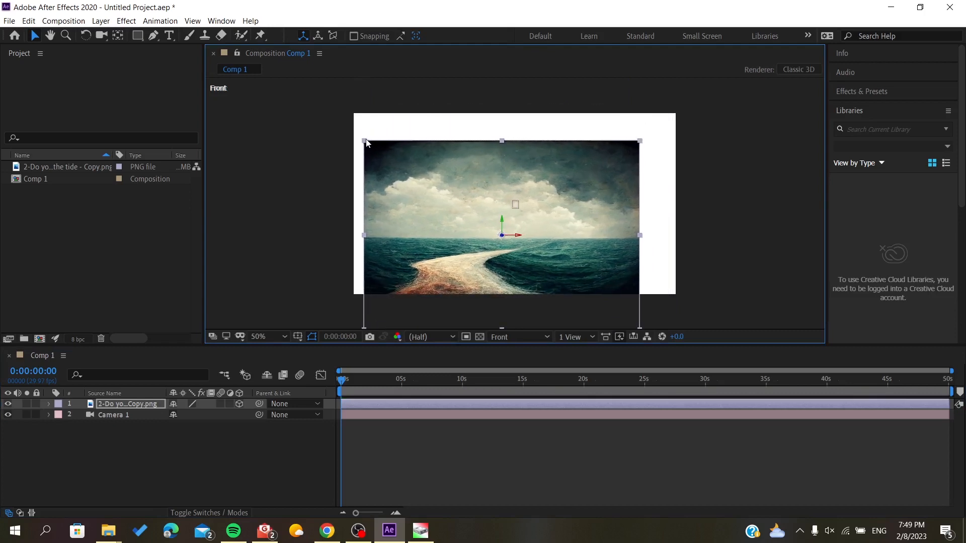
{"action": "left_click_drag", "start_coordinate": [450, 198], "coordinate": [468, 166]}
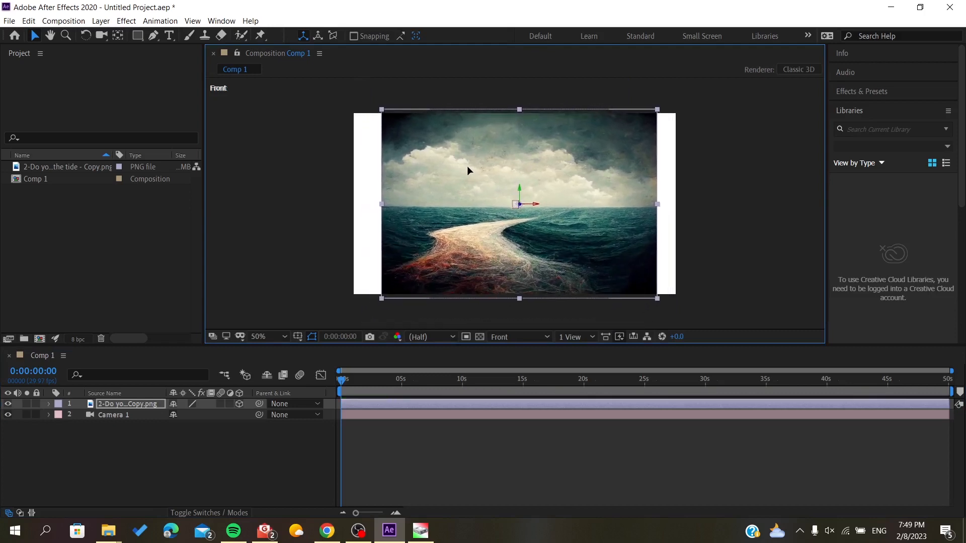
{"action": "left_click_drag", "start_coordinate": [381, 205], "coordinate": [354, 202]}
{"action": "left_click", "coordinate": [696, 189]}
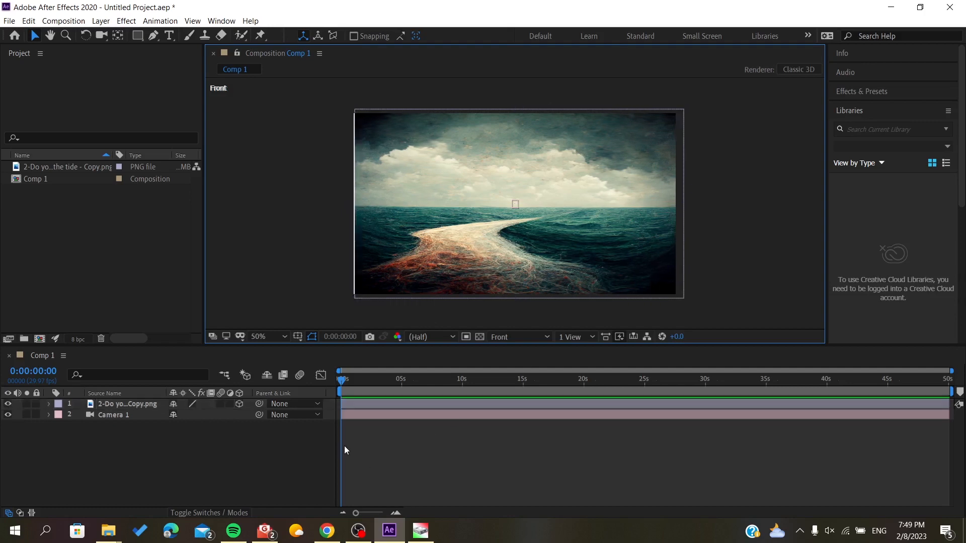
Expand the Transform properties of the Camera 1 layer in the timeline.
{"action": "left_click", "coordinate": [68, 426]}
{"action": "left_click", "coordinate": [49, 415]}
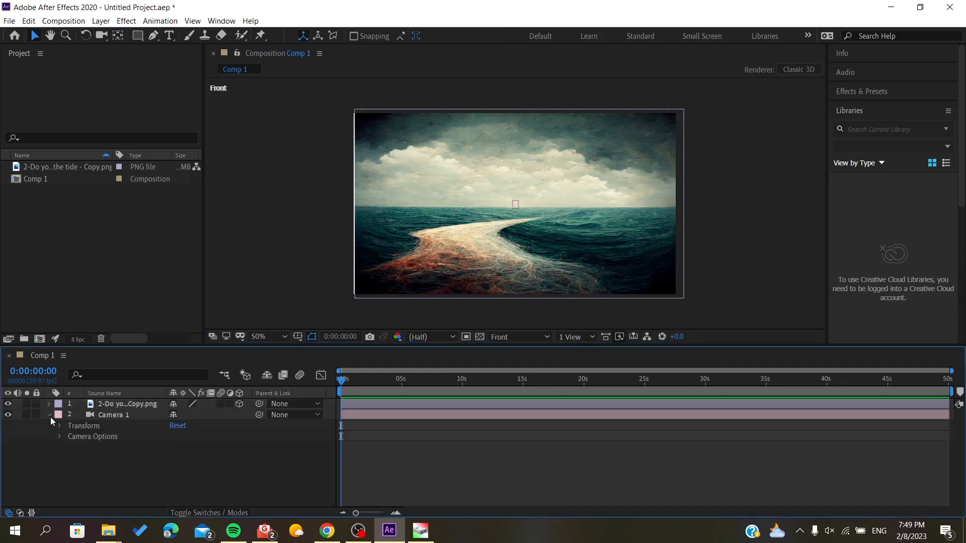
{"action": "left_click", "coordinate": [60, 427]}
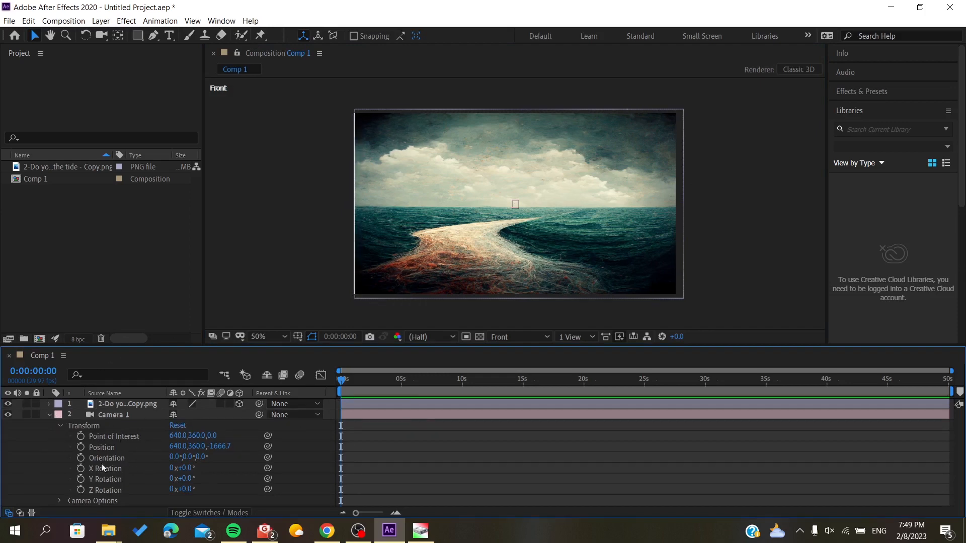
{"action": "left_click_drag", "start_coordinate": [342, 379], "coordinate": [315, 375]}
{"action": "left_click", "coordinate": [429, 215]}
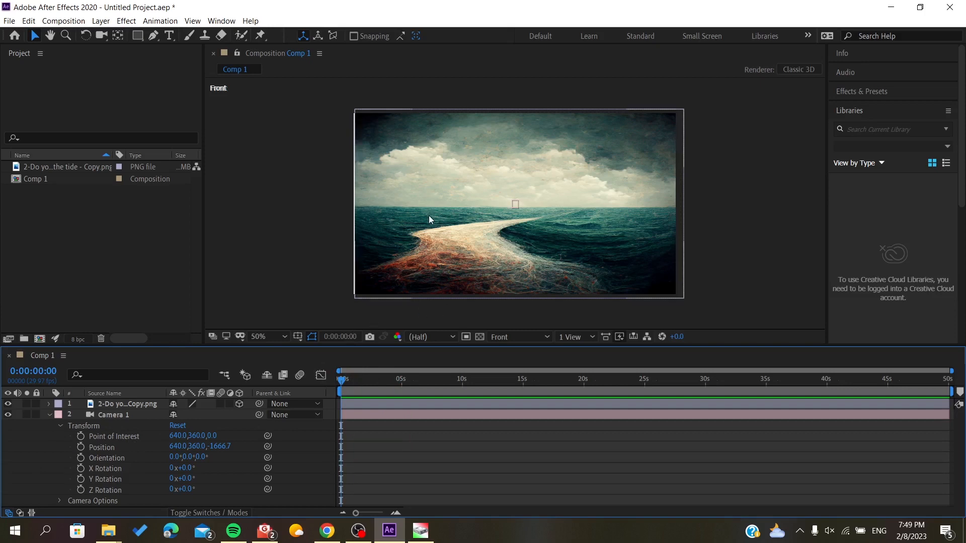
Enlarge the seascape image slightly so it extends past the composition's left and right edges.
{"action": "left_click", "coordinate": [349, 203]}
{"action": "left_click_drag", "start_coordinate": [363, 202], "coordinate": [350, 205]}
{"action": "left_click", "coordinate": [479, 321]}
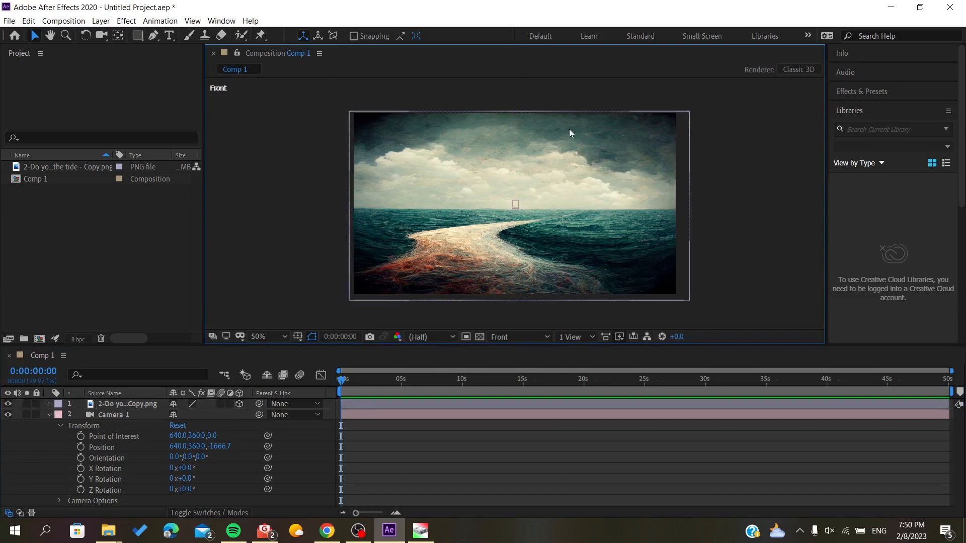
Show the composition in the 4 Views layout and select Camera 1.
{"action": "left_click", "coordinate": [568, 339]}
{"action": "left_click", "coordinate": [584, 394]}
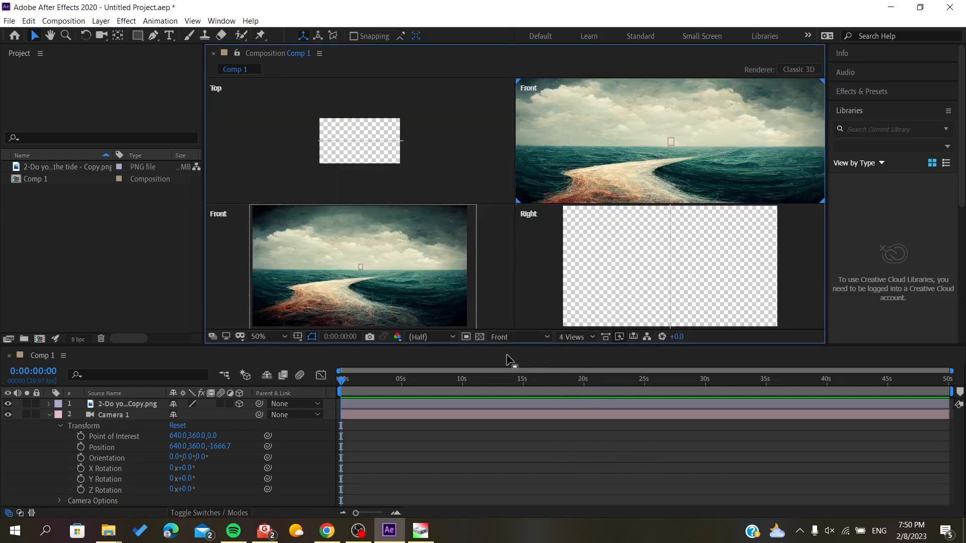
{"action": "left_click", "coordinate": [115, 417]}
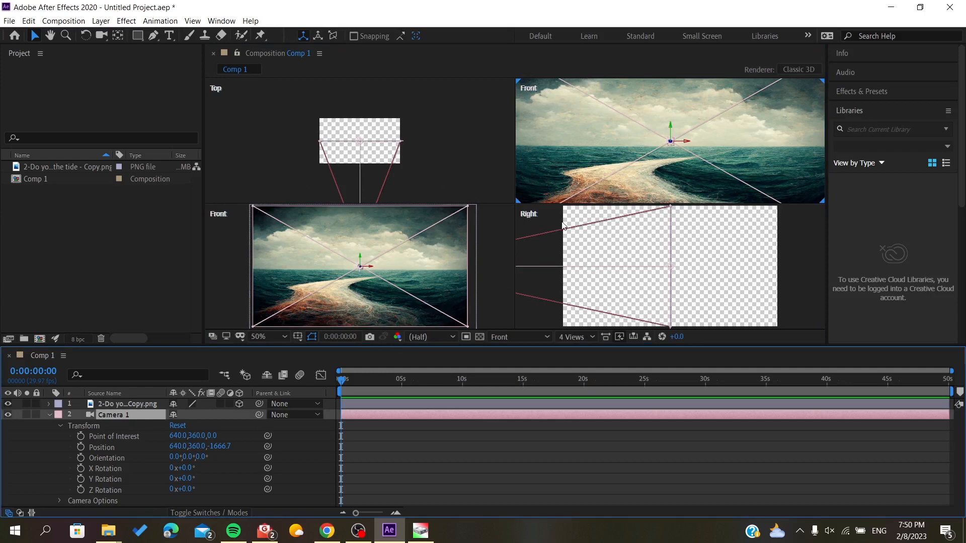
In the Right view, move Camera 1's point of interest to about 640, 351, -168 and shift the seascape layer toward the camera.
{"action": "left_click_drag", "start_coordinate": [665, 268], "coordinate": [640, 266]}
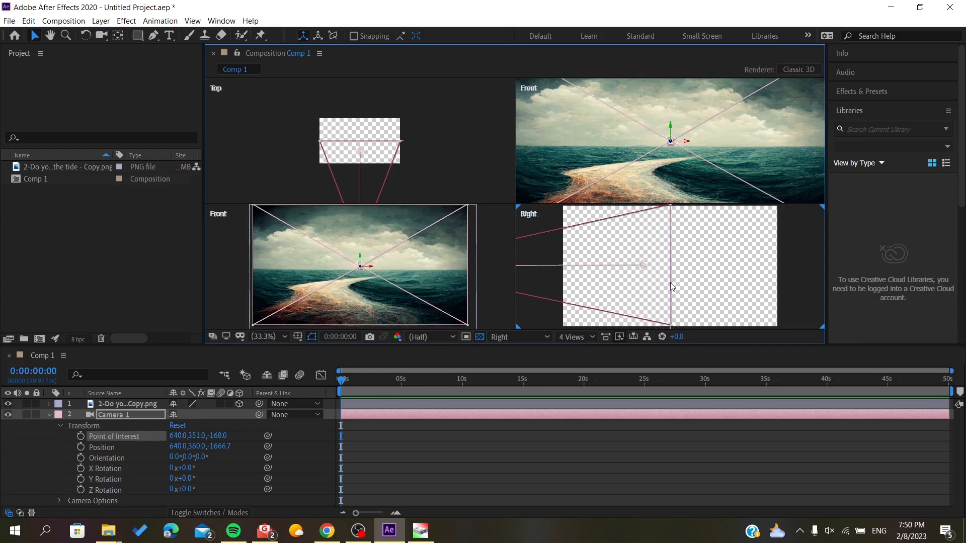
{"action": "left_click_drag", "start_coordinate": [670, 282], "coordinate": [645, 278]}
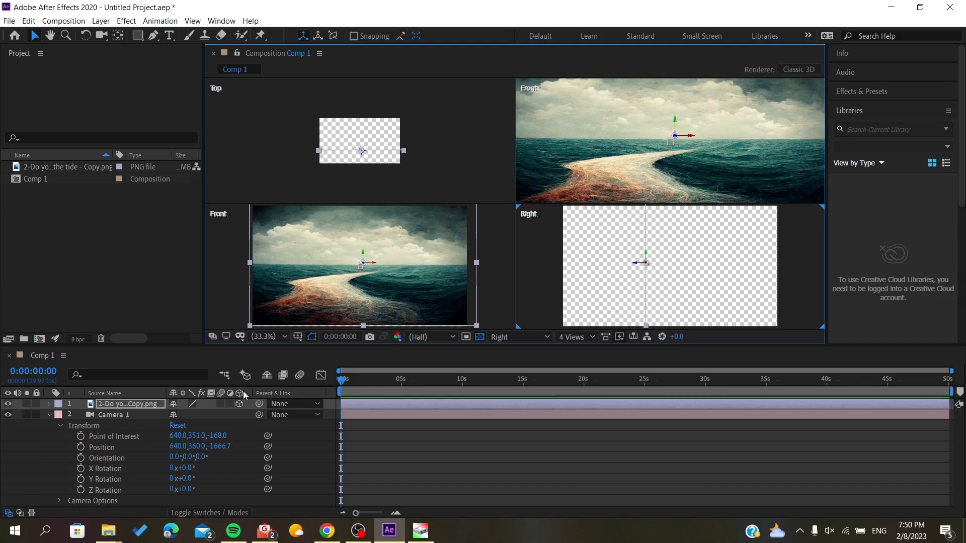
Try Camera 1's point of interest at X 397, checking it in the 1 View layout and again in 4 Views.
{"action": "left_click_drag", "start_coordinate": [173, 436], "coordinate": [22, 434]}
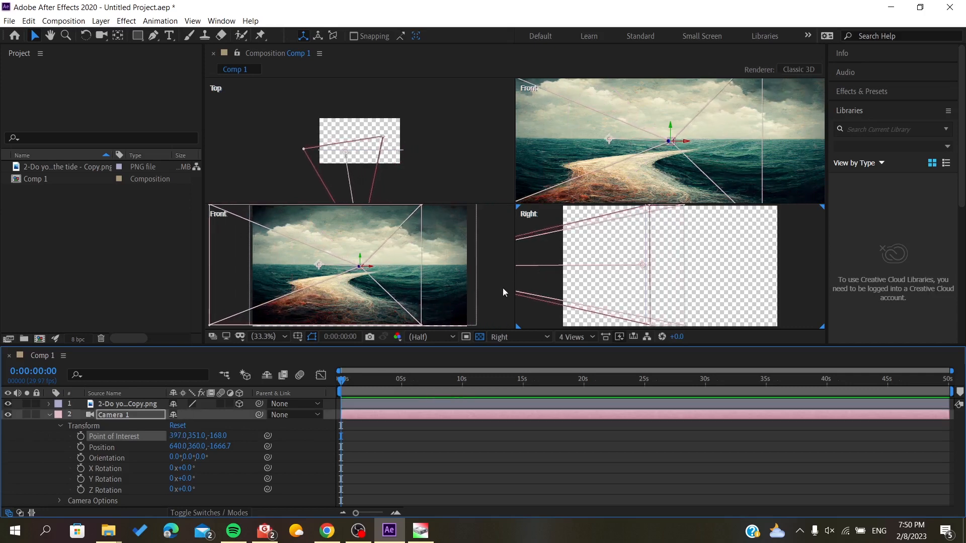
{"action": "left_click", "coordinate": [571, 337]}
{"action": "left_click", "coordinate": [579, 350]}
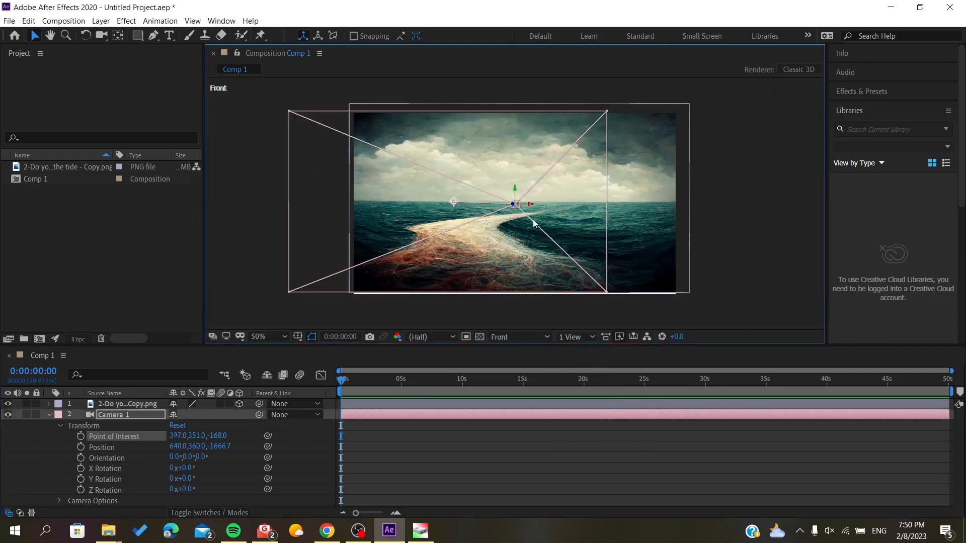
{"action": "left_click", "coordinate": [572, 337]}
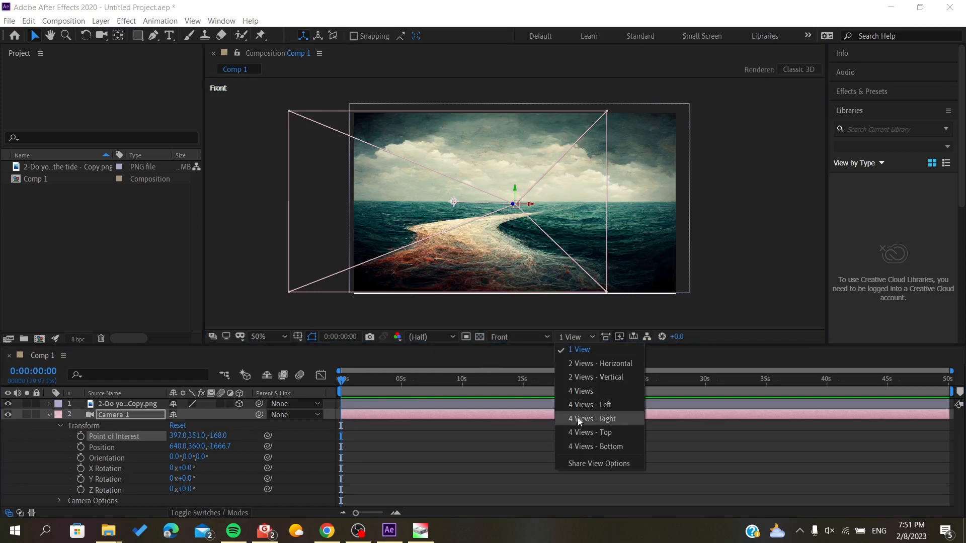
{"action": "left_click", "coordinate": [581, 391]}
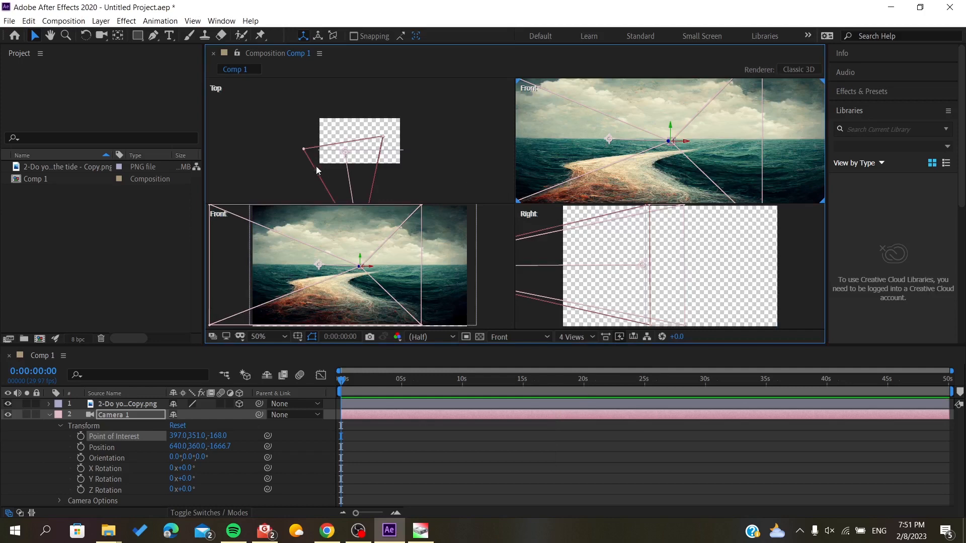
Set Camera 1's point of interest X to 634 and start keyframing its Position at 0:00:00:00.
{"action": "left_click_drag", "start_coordinate": [176, 436], "coordinate": [310, 424]}
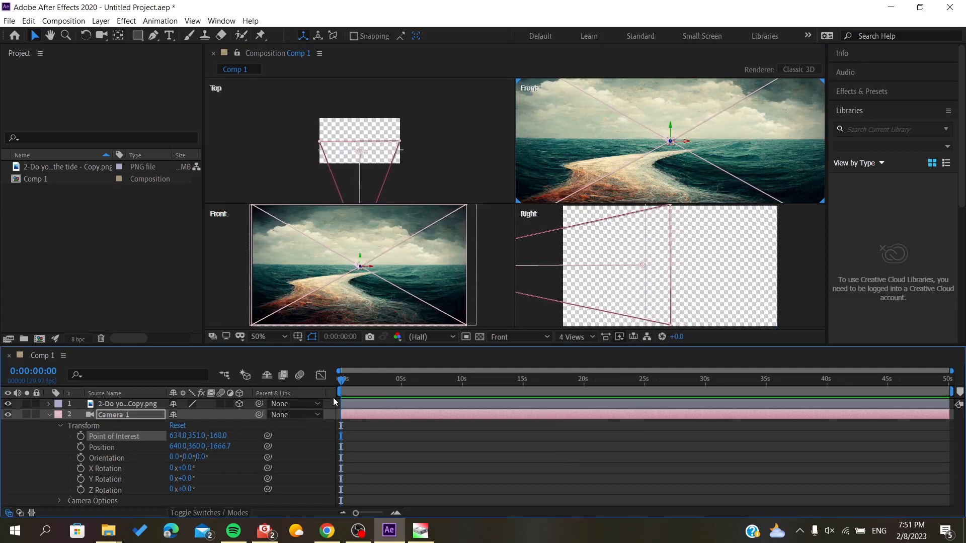
{"action": "mouse_move", "coordinate": [345, 388]}
{"action": "left_mouse_down"}
{"action": "mouse_move", "coordinate": [391, 385]}
{"action": "mouse_move", "coordinate": [342, 385]}
{"action": "left_mouse_up"}
{"action": "left_click", "coordinate": [81, 448]}
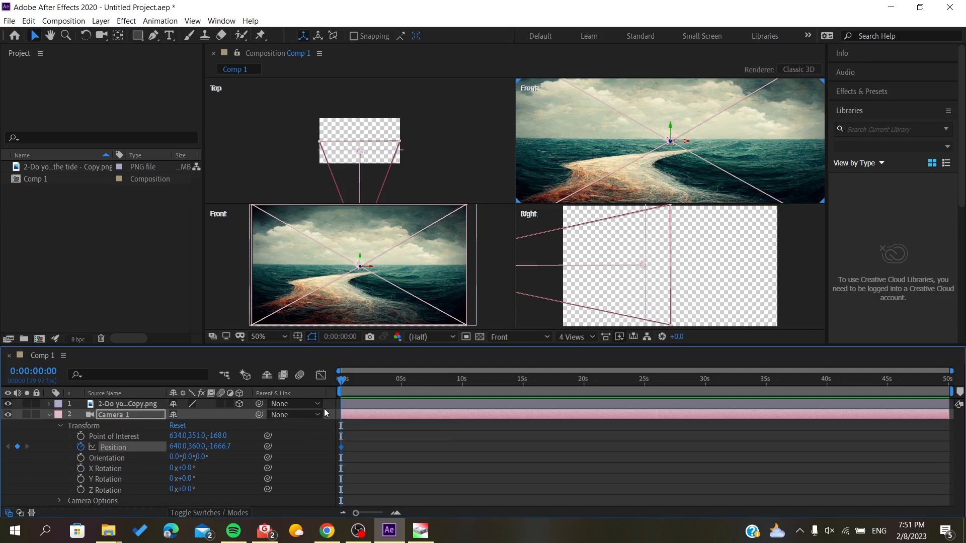
Add a Camera 1 Position keyframe at 0:00:03:05 with the X value set to 762.
{"action": "left_click", "coordinate": [354, 381]}
{"action": "mouse_move", "coordinate": [364, 385]}
{"action": "left_mouse_down"}
{"action": "mouse_move", "coordinate": [410, 388]}
{"action": "mouse_move", "coordinate": [382, 387]}
{"action": "left_mouse_up"}
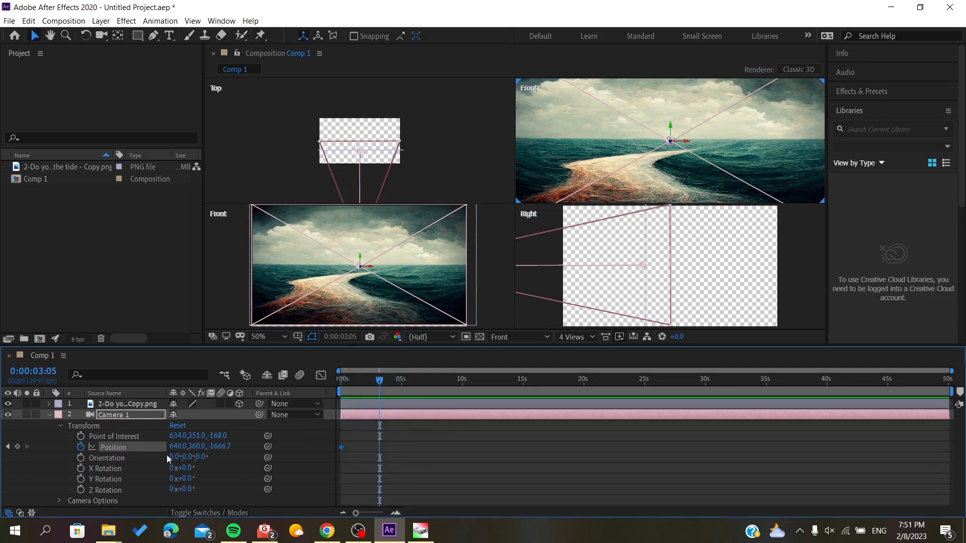
{"action": "left_click_drag", "start_coordinate": [176, 450], "coordinate": [271, 451]}
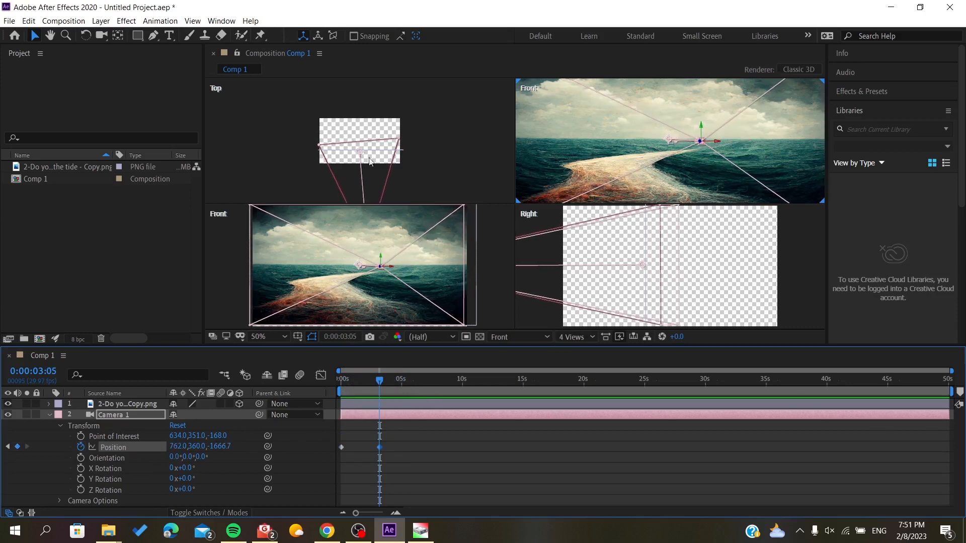
{"action": "left_click", "coordinate": [368, 140]}
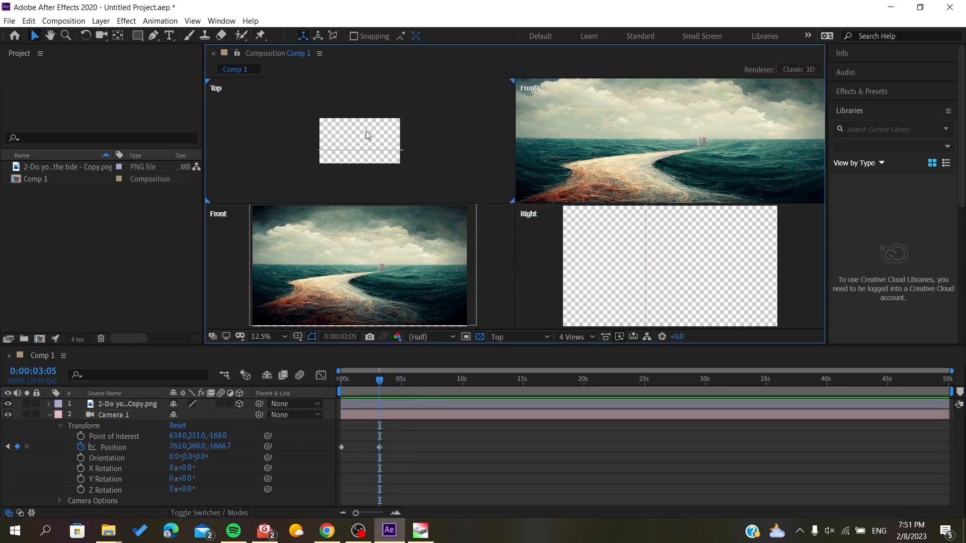
{"action": "left_click", "coordinate": [108, 415]}
{"action": "left_click", "coordinate": [386, 182]}
{"action": "left_click", "coordinate": [130, 416]}
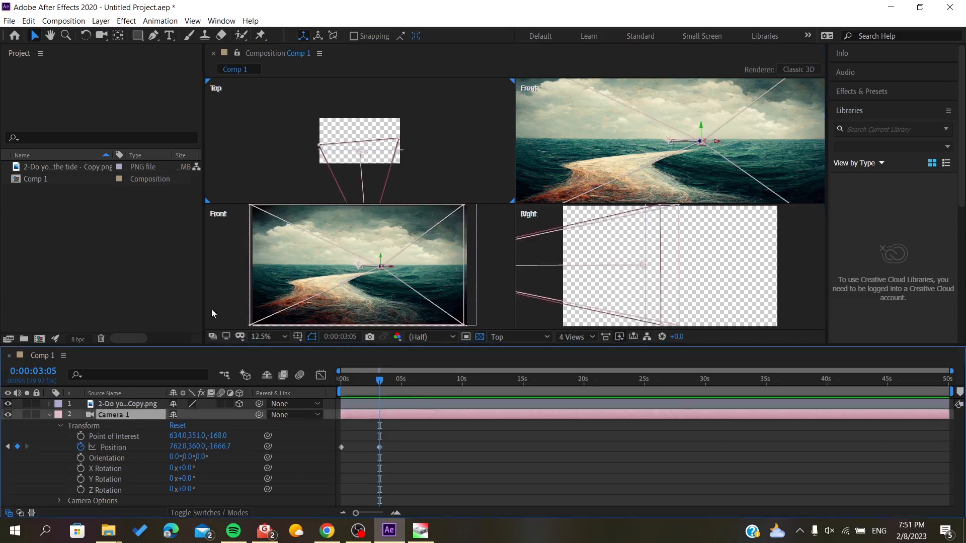
{"action": "left_click", "coordinate": [321, 151]}
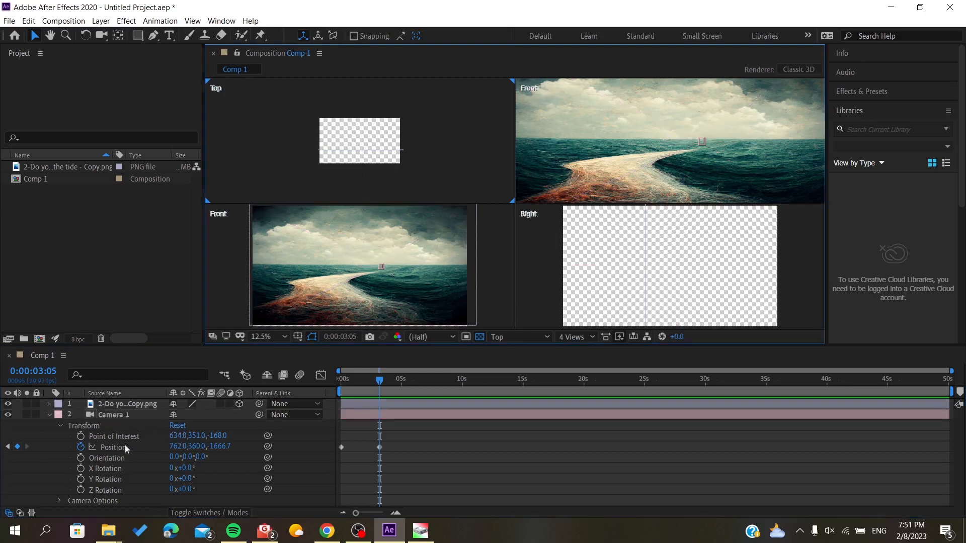
Set Camera 1's Position keyframe at 0:00:03:05 to 805, 412, -1526.7.
{"action": "left_click", "coordinate": [116, 416]}
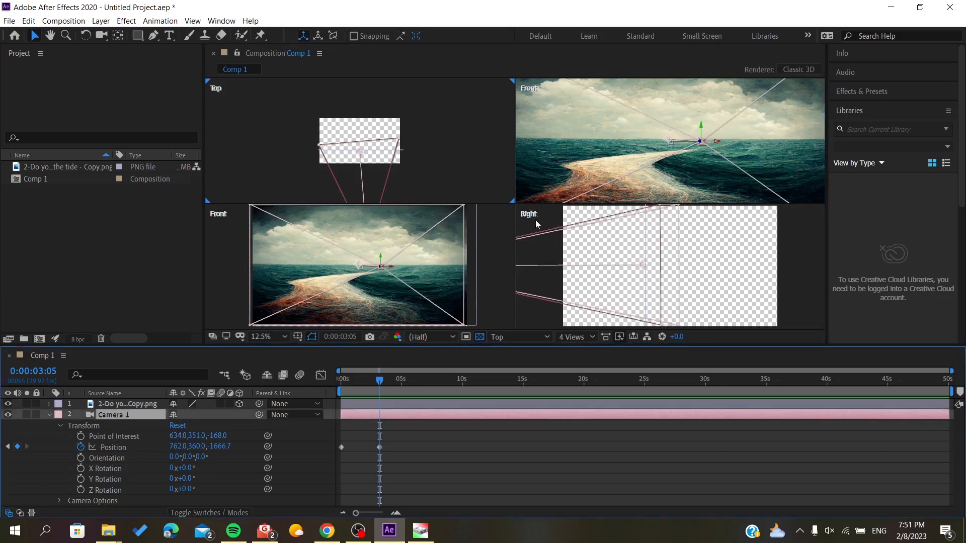
{"action": "left_click", "coordinate": [660, 242]}
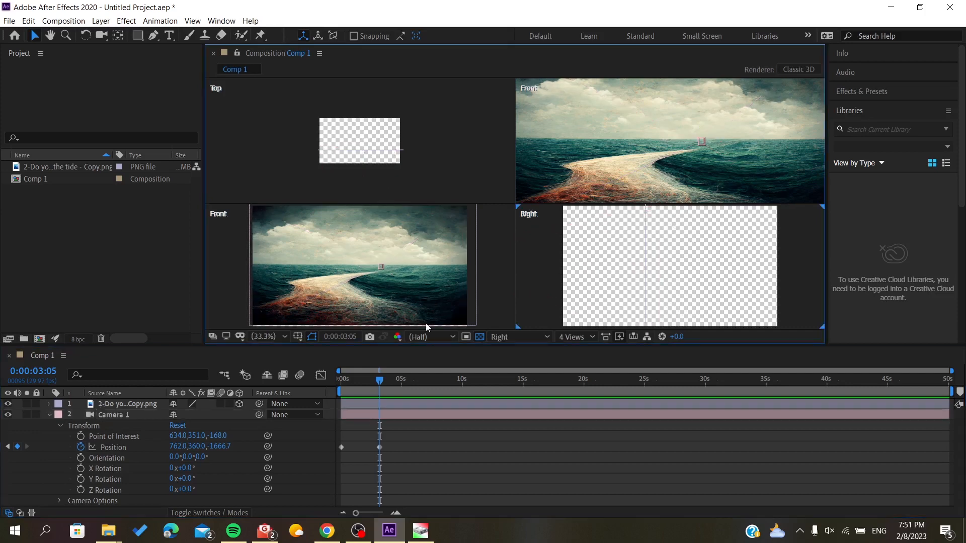
{"action": "left_click", "coordinate": [132, 415]}
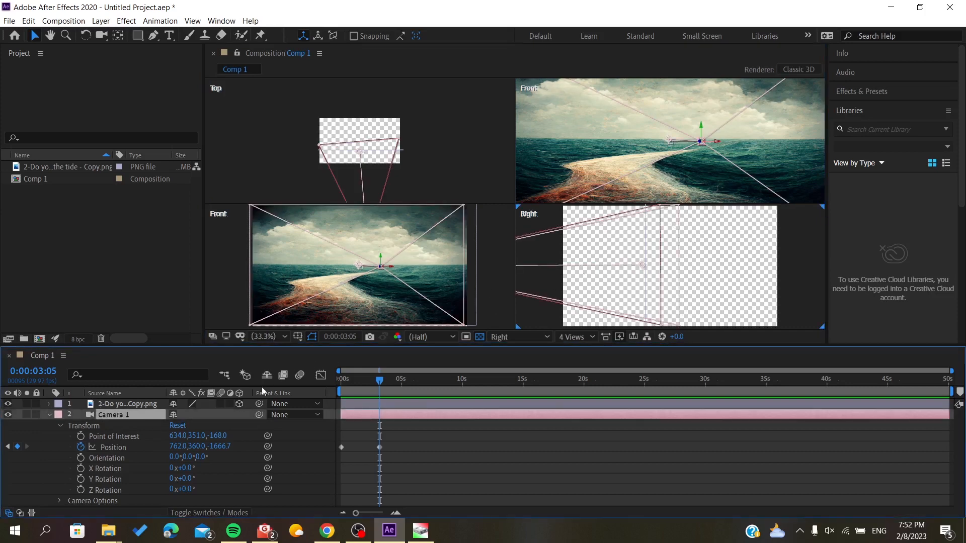
{"action": "left_click_drag", "start_coordinate": [174, 447], "coordinate": [308, 448]}
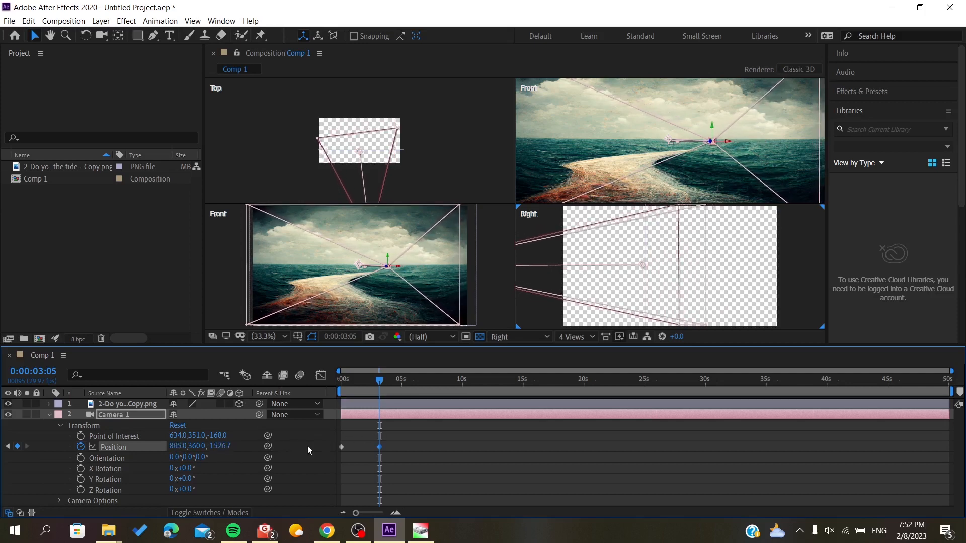
{"action": "left_click_drag", "start_coordinate": [200, 447], "coordinate": [186, 448]}
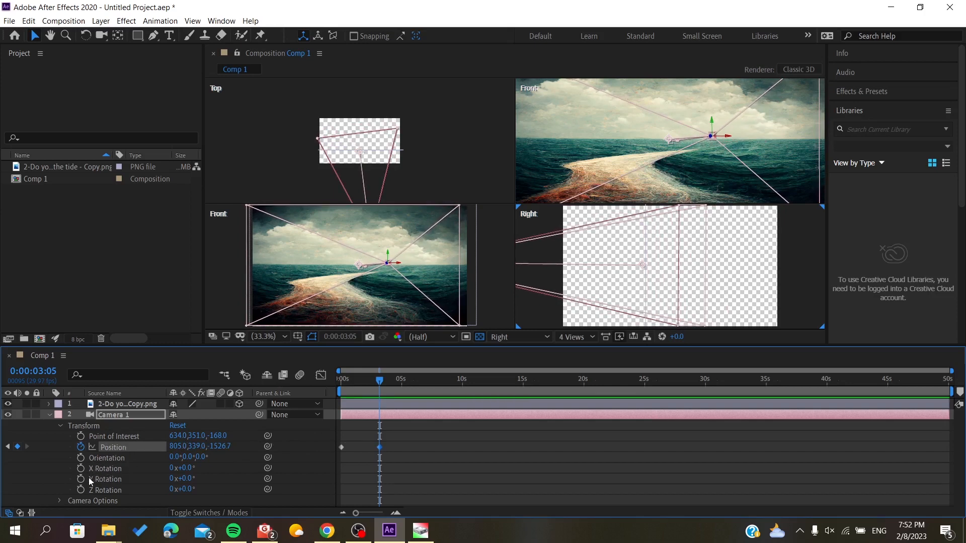
{"action": "left_click_drag", "start_coordinate": [196, 447], "coordinate": [249, 441]}
Keyframe Camera 1's Orientation with an X value of 11° at 0:00:08:07 and 352° at 0:00:11:02.
{"action": "left_click_drag", "start_coordinate": [381, 382], "coordinate": [439, 390]}
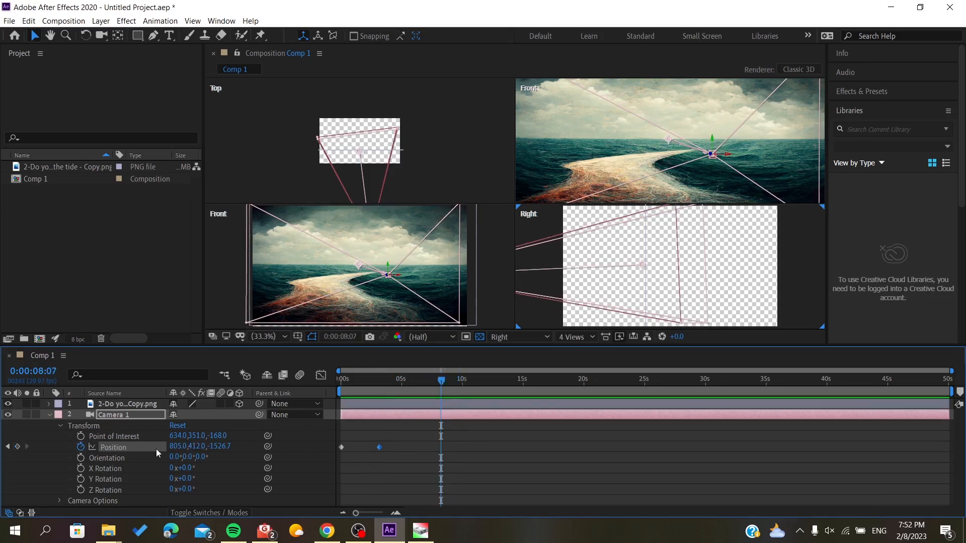
{"action": "left_click", "coordinate": [81, 458]}
{"action": "left_click_drag", "start_coordinate": [171, 460], "coordinate": [179, 460]}
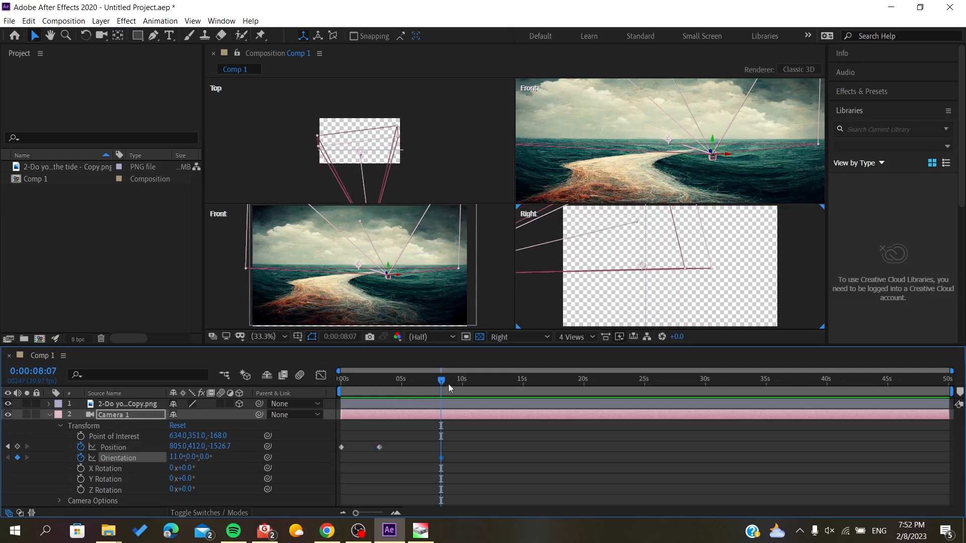
{"action": "left_click_drag", "start_coordinate": [441, 386], "coordinate": [473, 392]}
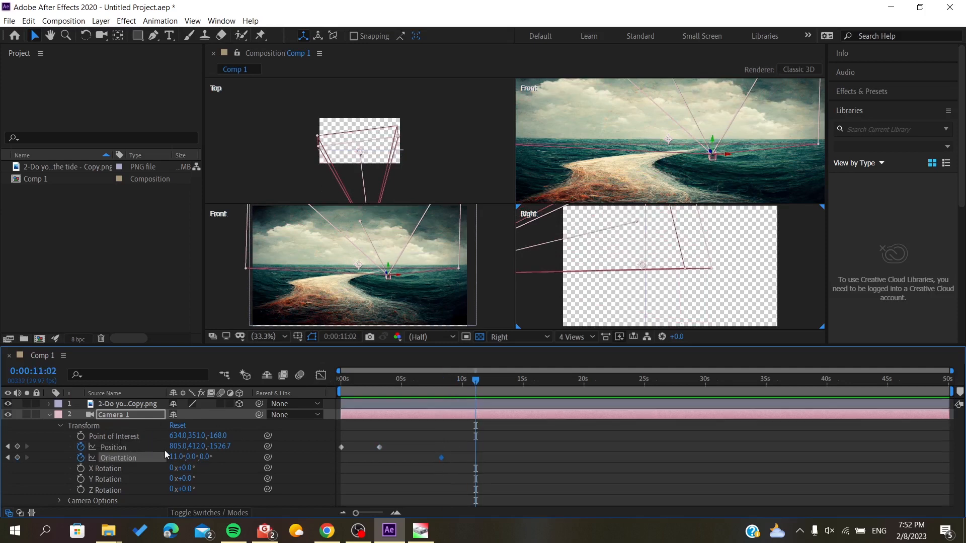
{"action": "left_click_drag", "start_coordinate": [170, 456], "coordinate": [167, 456]}
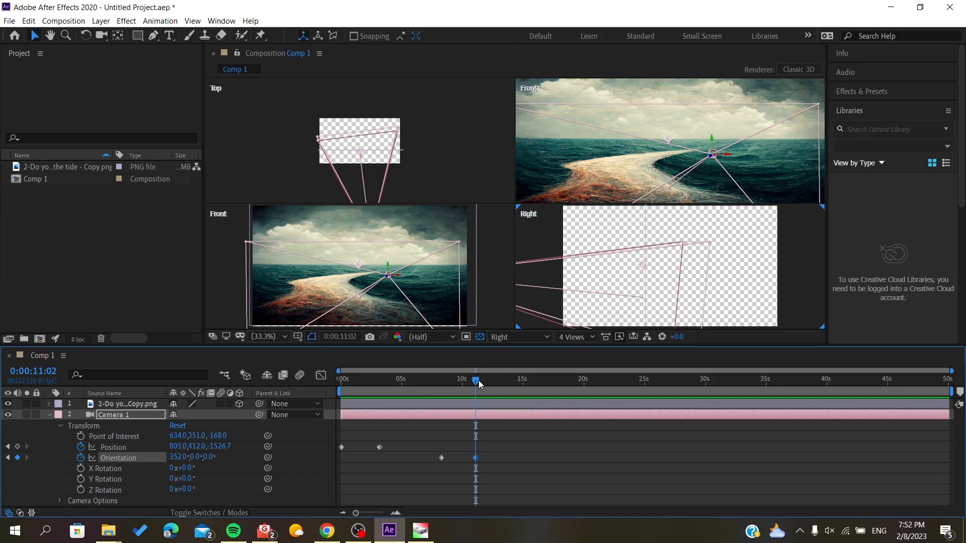
Preview the camera animation from the start of the composition in the 4 Views layout with no layer selected.
{"action": "left_click_drag", "start_coordinate": [479, 381], "coordinate": [299, 376]}
{"action": "key", "text": "space"}
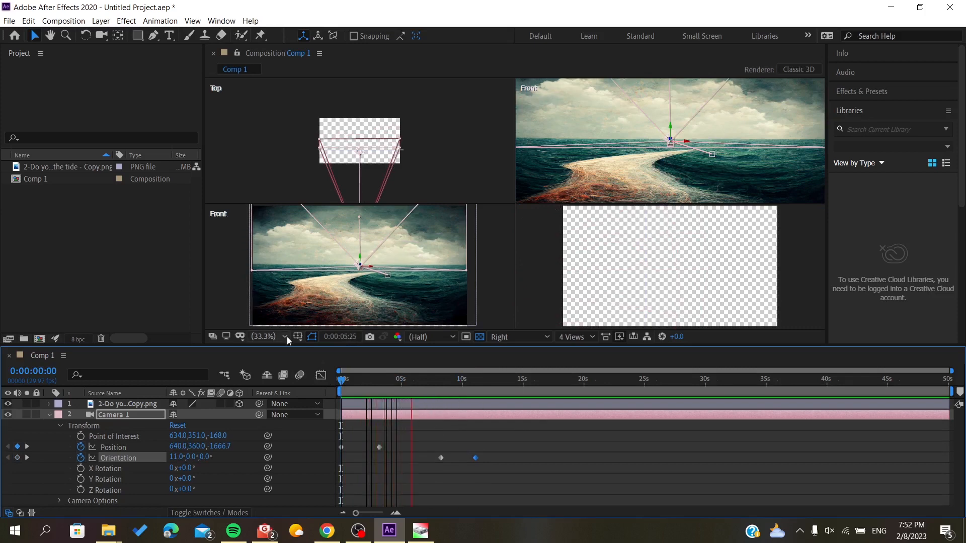
{"action": "left_click", "coordinate": [195, 414]}
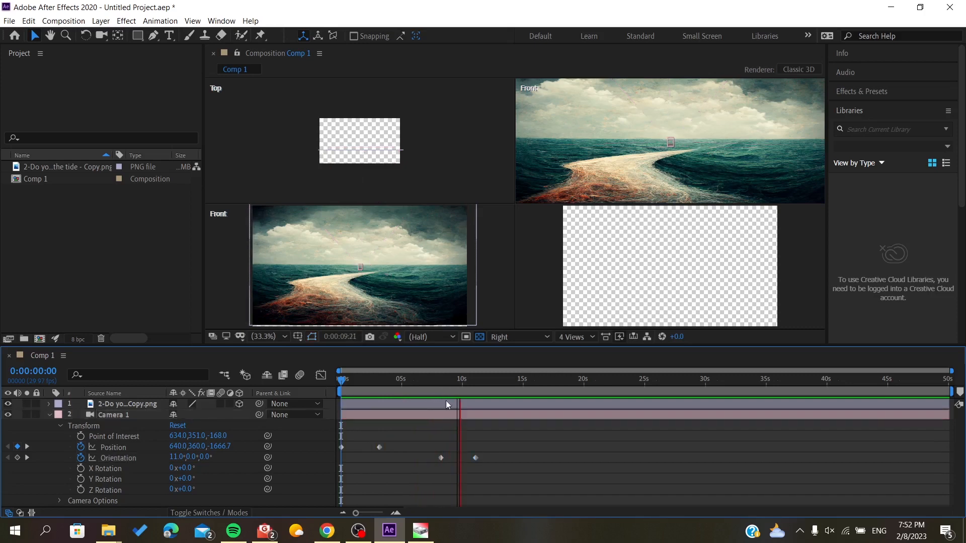
{"action": "key", "text": "space"}
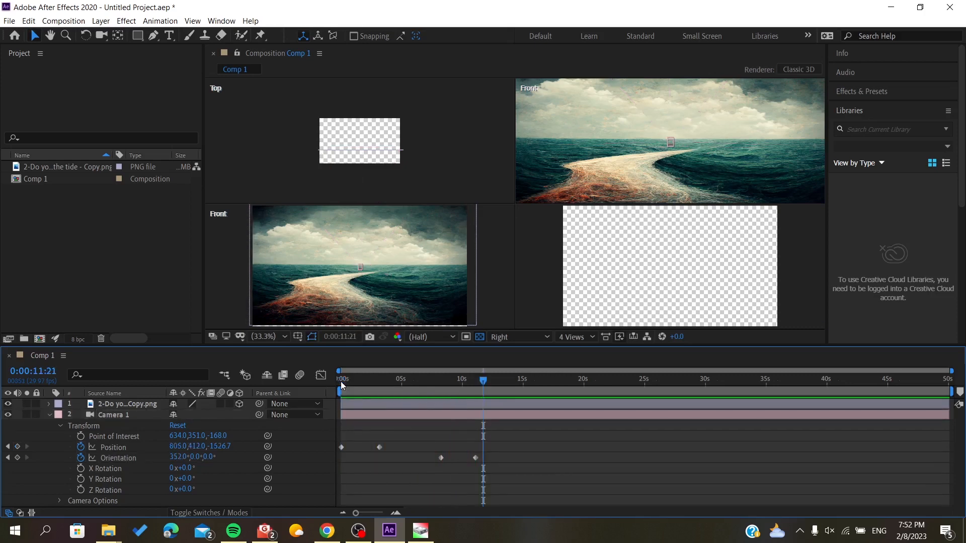
Switch the composition to the 1 View layout and preview the animation from about 0:00:03:09.
{"action": "left_click_drag", "start_coordinate": [483, 382], "coordinate": [381, 400]}
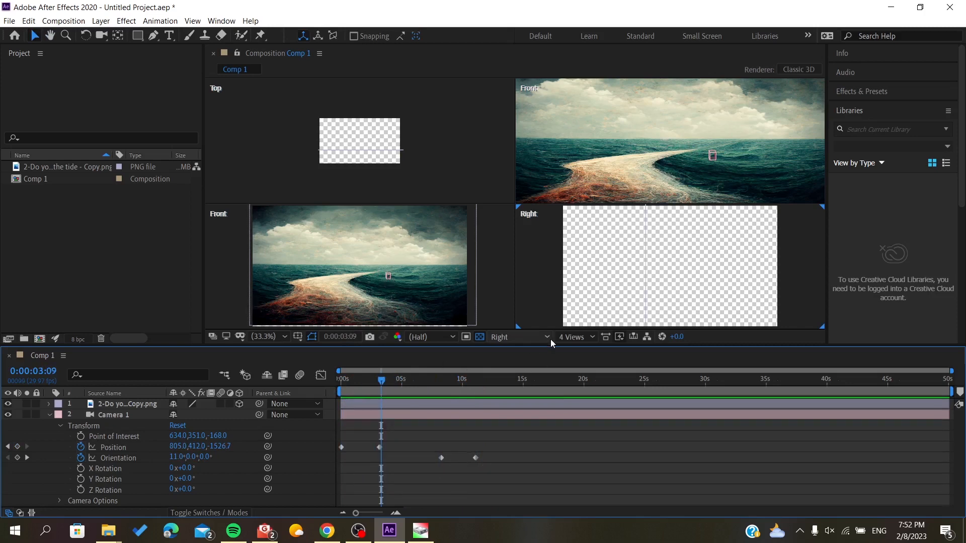
{"action": "left_click", "coordinate": [566, 338]}
{"action": "left_click", "coordinate": [568, 351]}
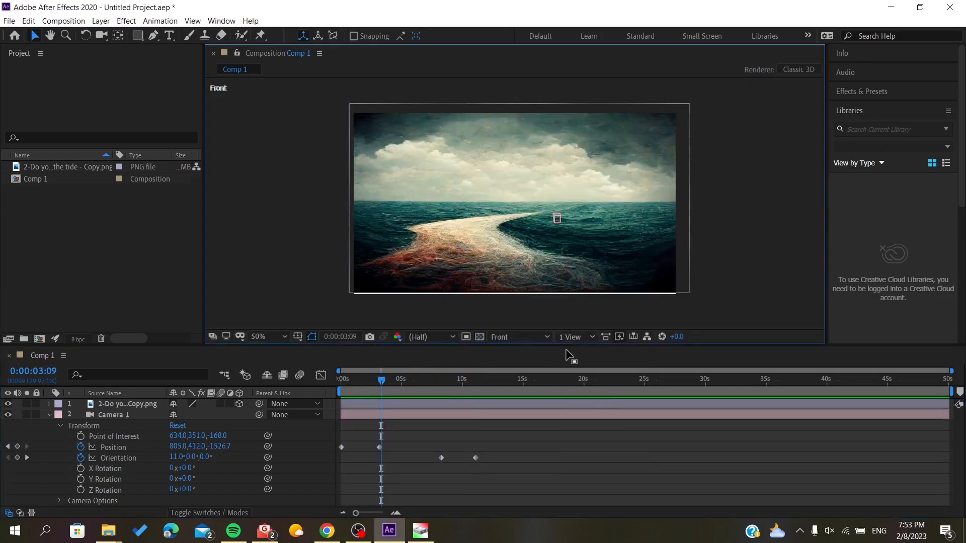
{"action": "left_click", "coordinate": [382, 383]}
{"action": "key", "text": "space"}
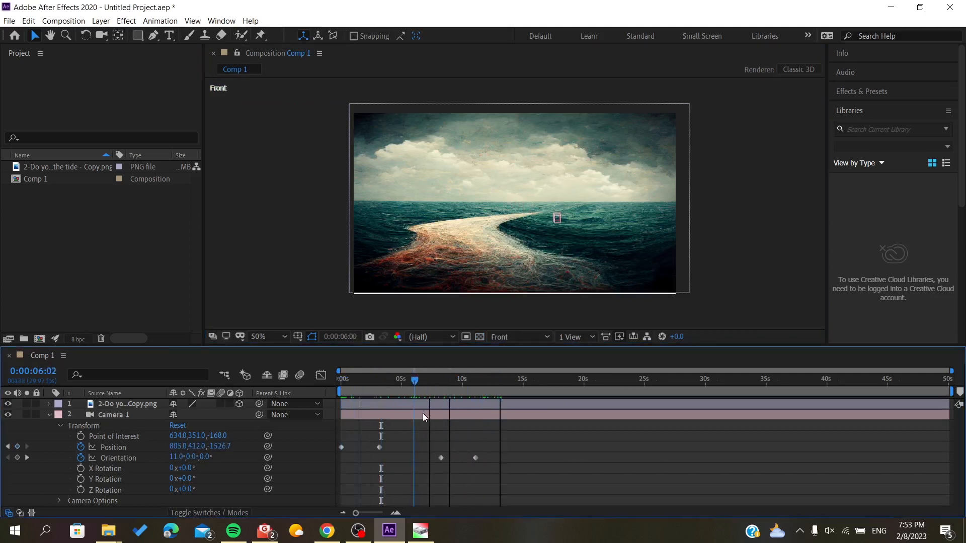
{"action": "key", "text": "Home"}
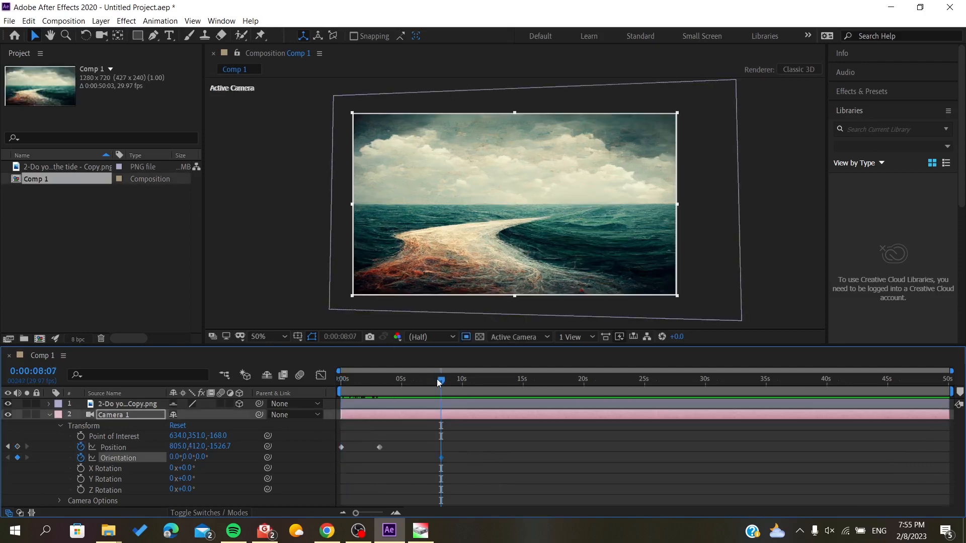
At 0:00:10:26, keyframe Camera 1's Orientation at 0°, 0°, 0° and its Position at 932, 272, -1047.7.
{"action": "left_click_drag", "start_coordinate": [437, 379], "coordinate": [473, 390]}
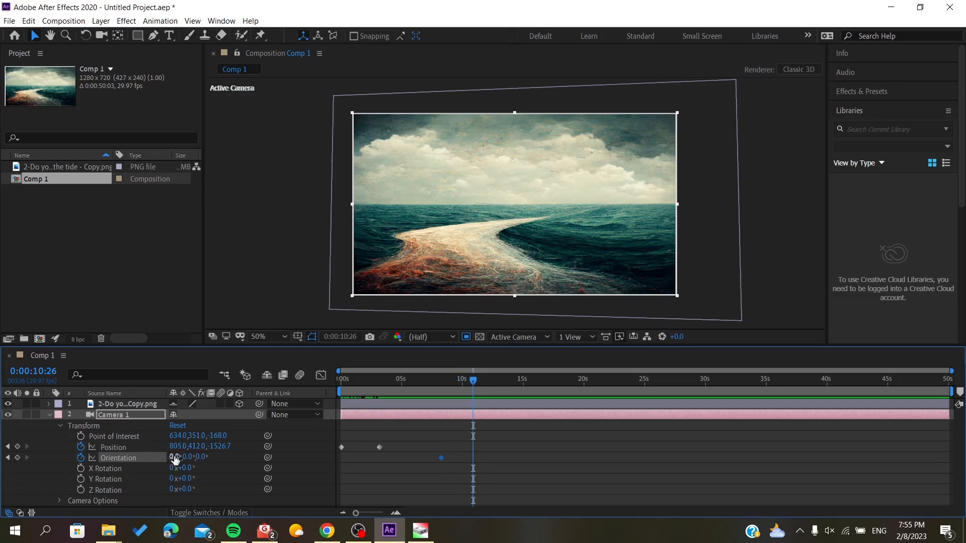
{"action": "mouse_move", "coordinate": [175, 458]}
{"action": "left_mouse_down"}
{"action": "mouse_move", "coordinate": [212, 457]}
{"action": "mouse_move", "coordinate": [171, 455]}
{"action": "left_mouse_up"}
{"action": "left_click_drag", "start_coordinate": [176, 447], "coordinate": [126, 442]}
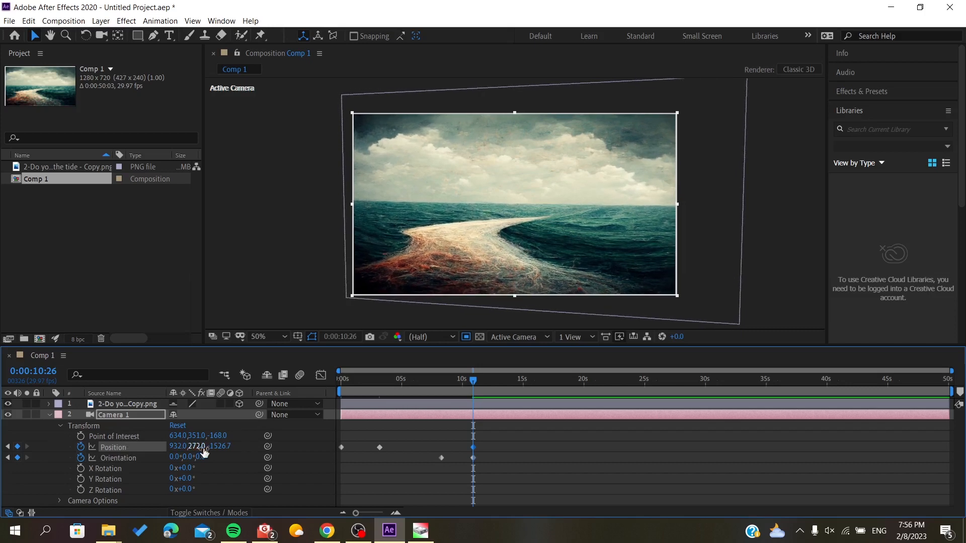
{"action": "left_click_drag", "start_coordinate": [219, 447], "coordinate": [539, 473]}
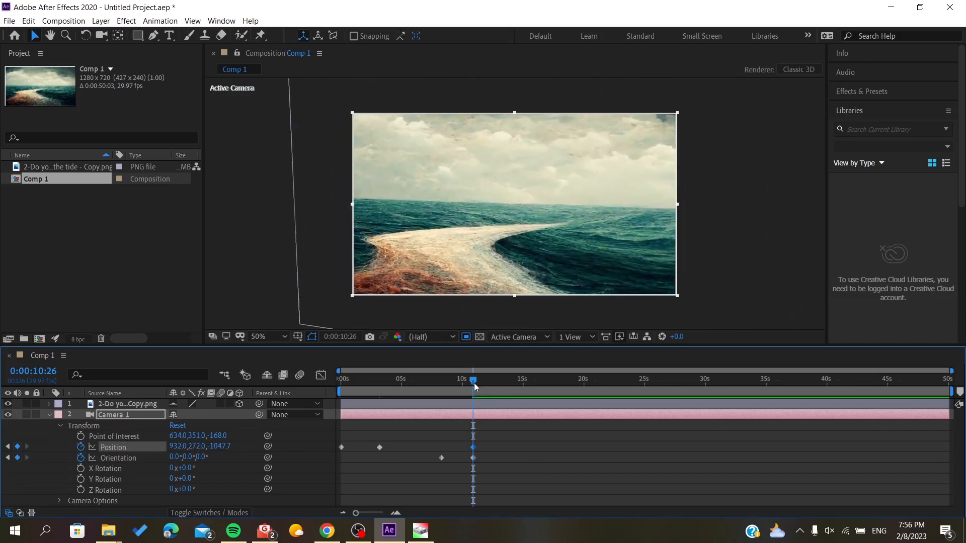
Return to 0:00:00:00 and set the seascape image layer's Position X to 652.
{"action": "left_click_drag", "start_coordinate": [474, 381], "coordinate": [318, 400]}
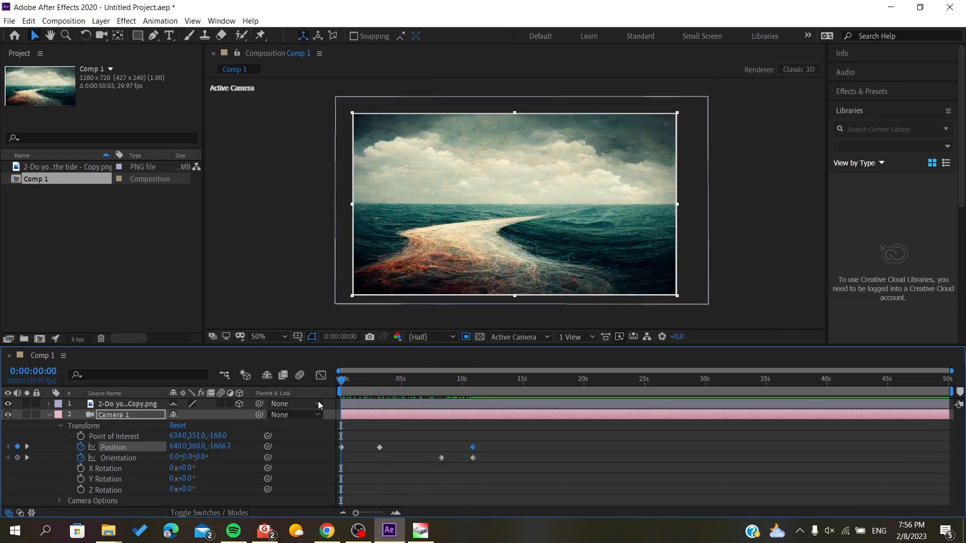
{"action": "left_click", "coordinate": [49, 415]}
{"action": "left_click", "coordinate": [48, 404]}
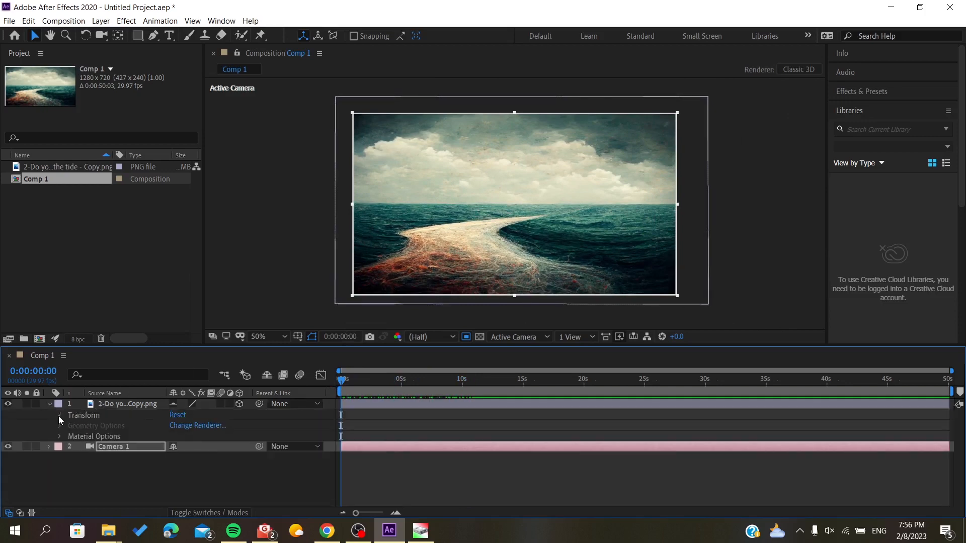
{"action": "left_click", "coordinate": [59, 415]}
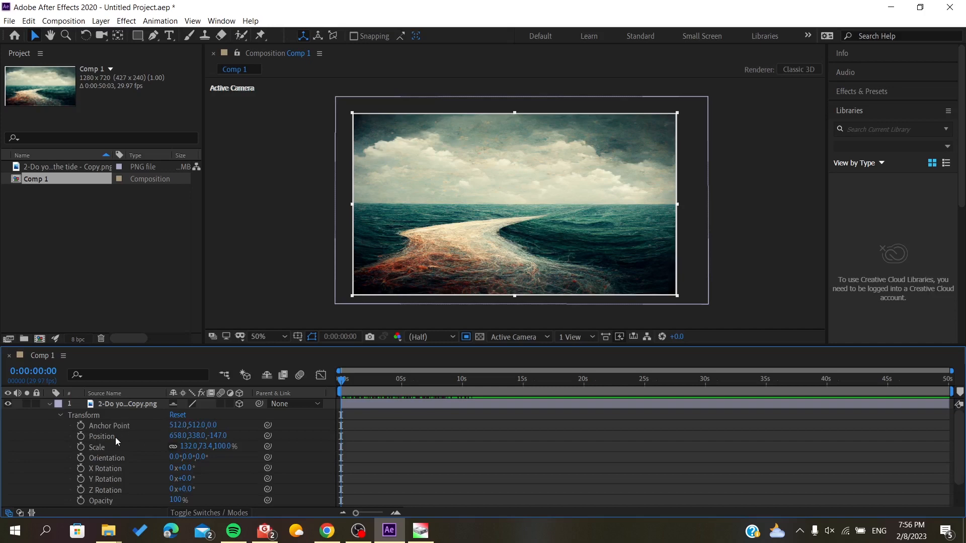
{"action": "left_click", "coordinate": [162, 436]}
{"action": "left_click_drag", "start_coordinate": [162, 432], "coordinate": [169, 437]}
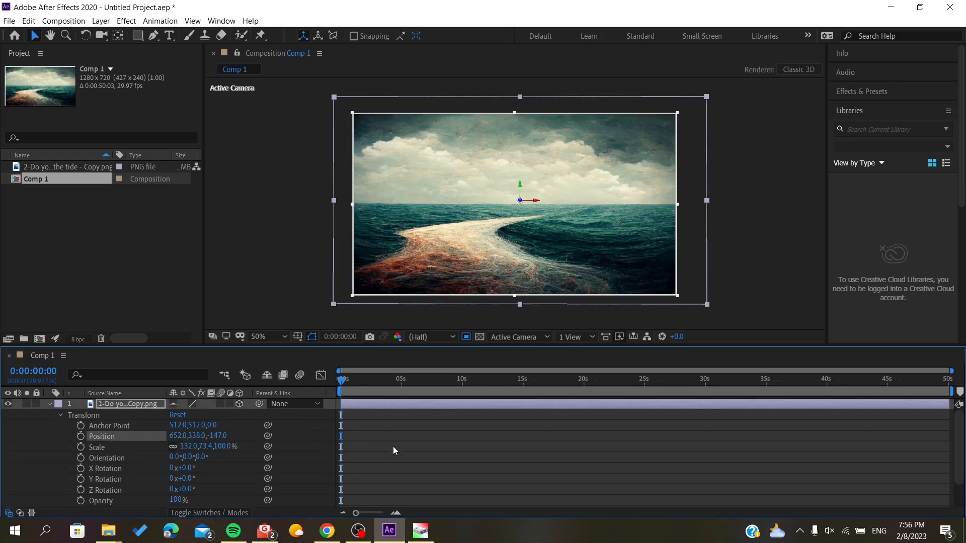
Collapse the image layer's properties and show Camera 1's Transform properties with their keyframes.
{"action": "left_click", "coordinate": [49, 404]}
{"action": "left_click", "coordinate": [58, 415]}
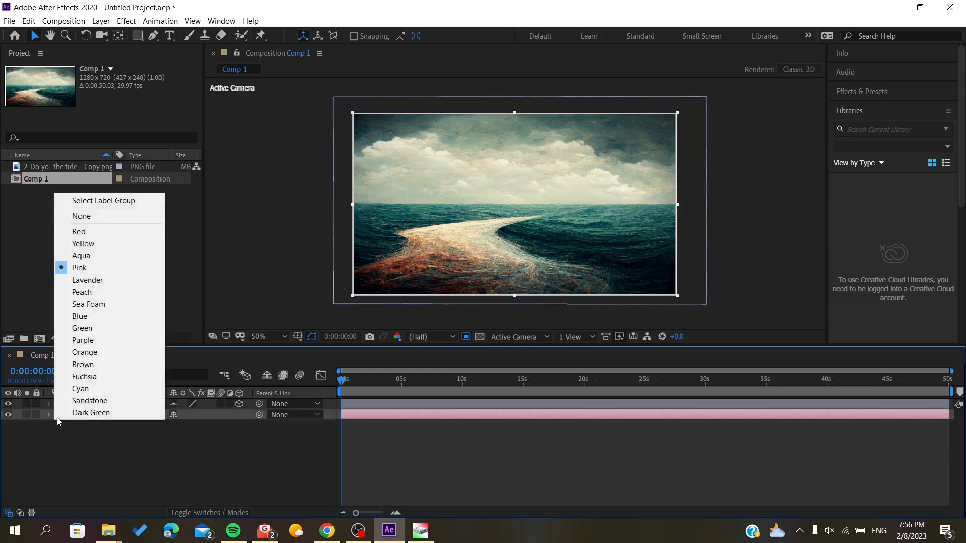
{"action": "left_click", "coordinate": [152, 462]}
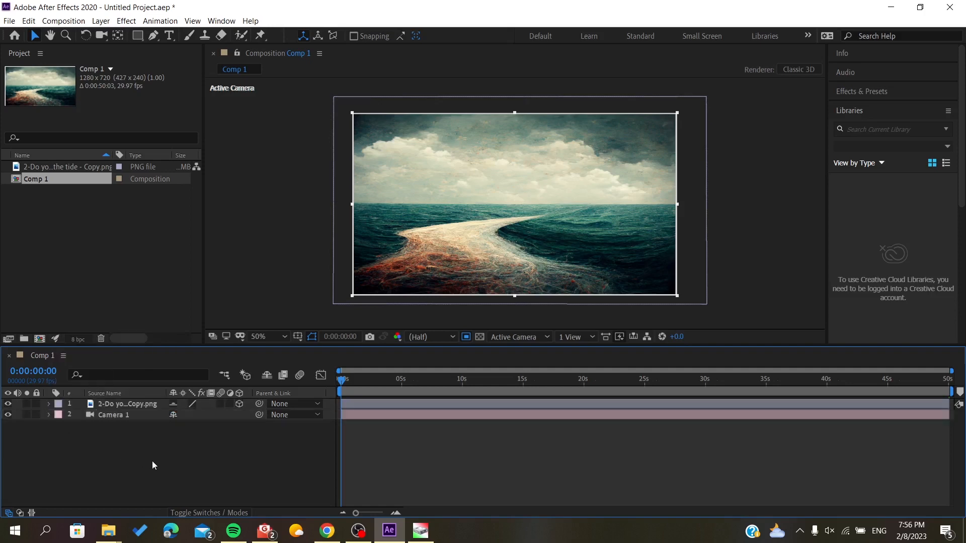
{"action": "left_click", "coordinate": [49, 415]}
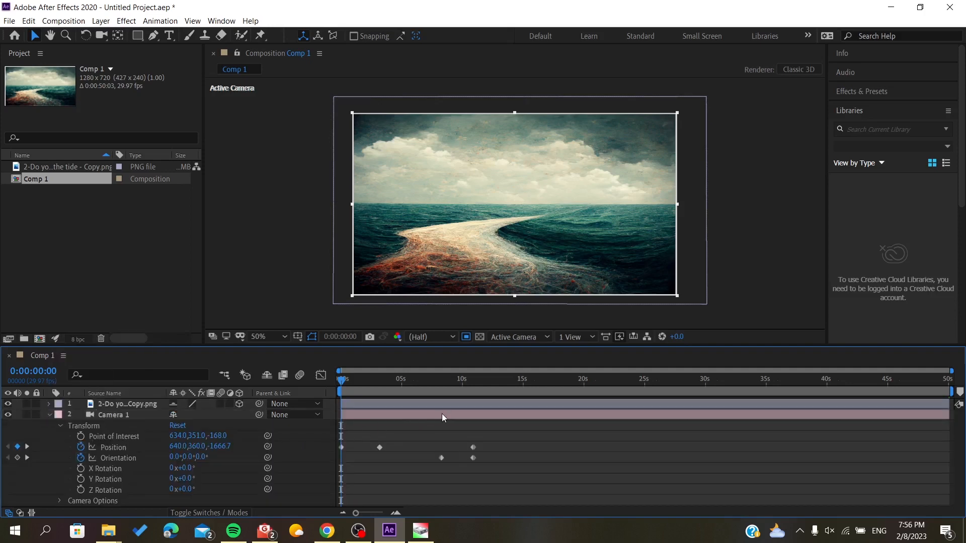